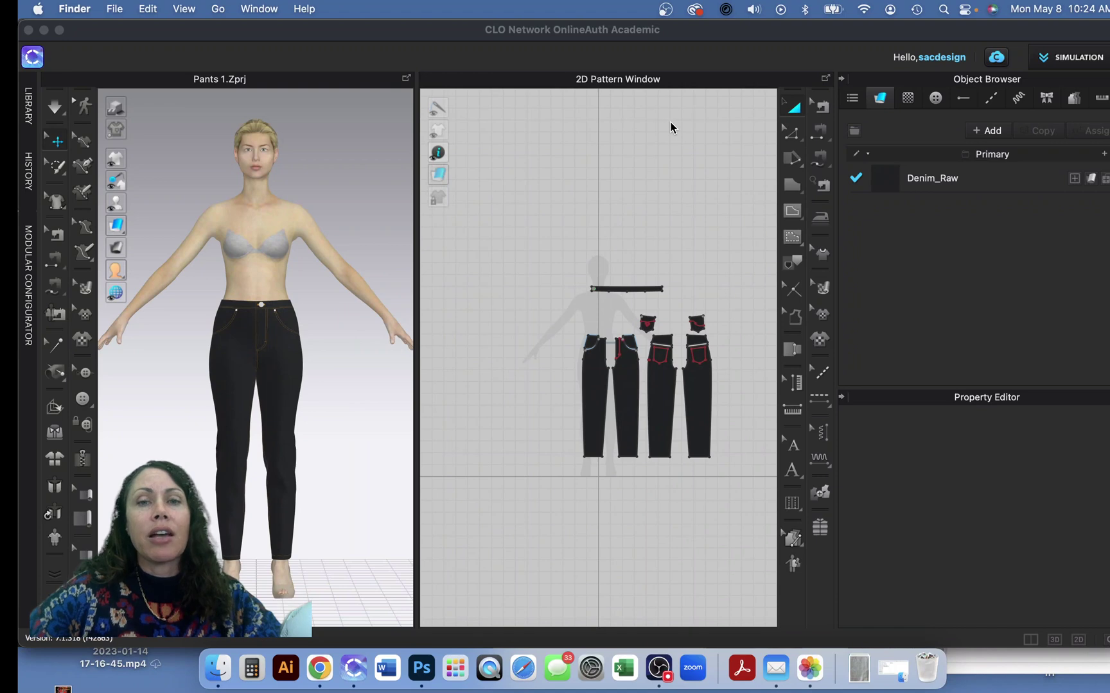
Bring Photoshop forward and open the denim.png twill image from Texture Generator
click(415, 676)
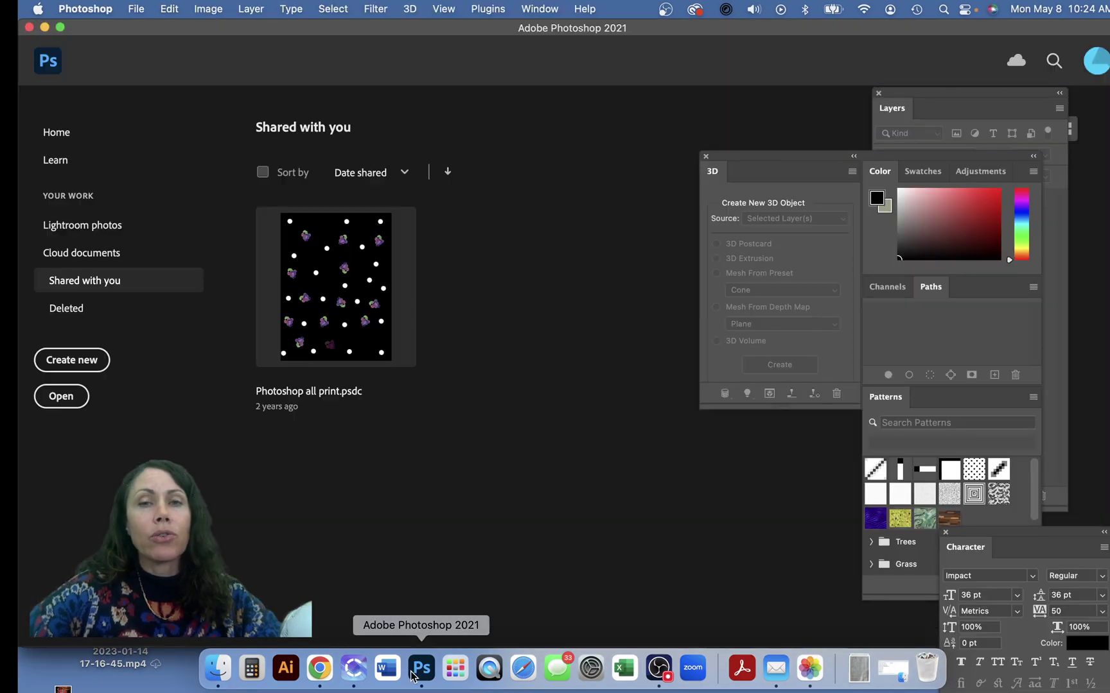
click(137, 10)
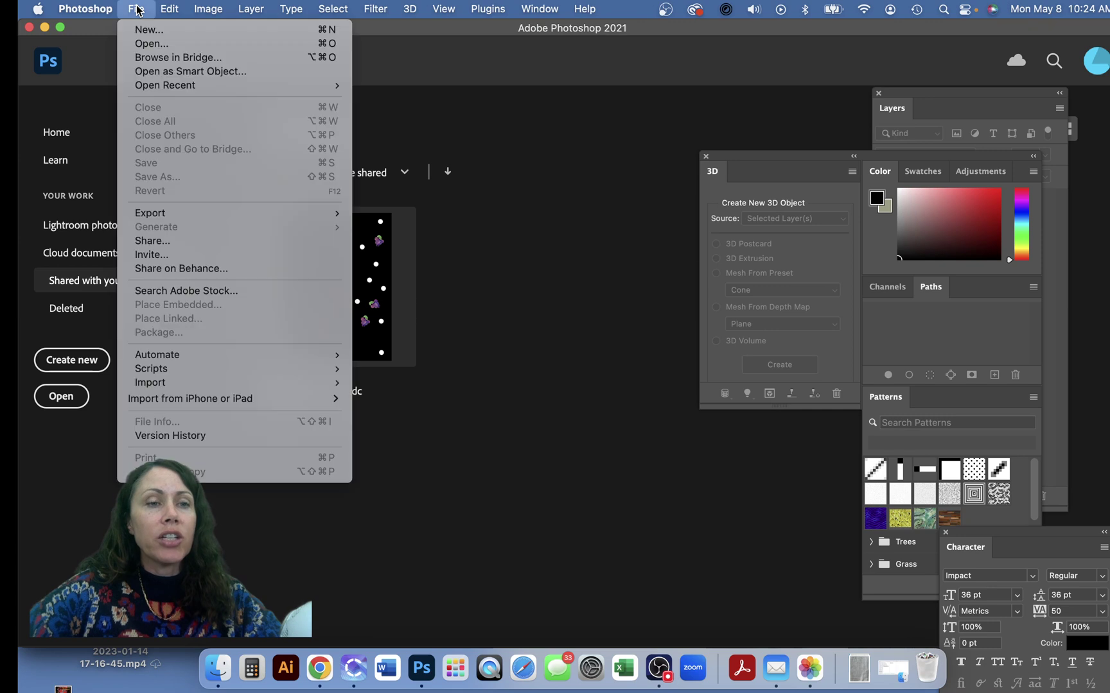
click(152, 43)
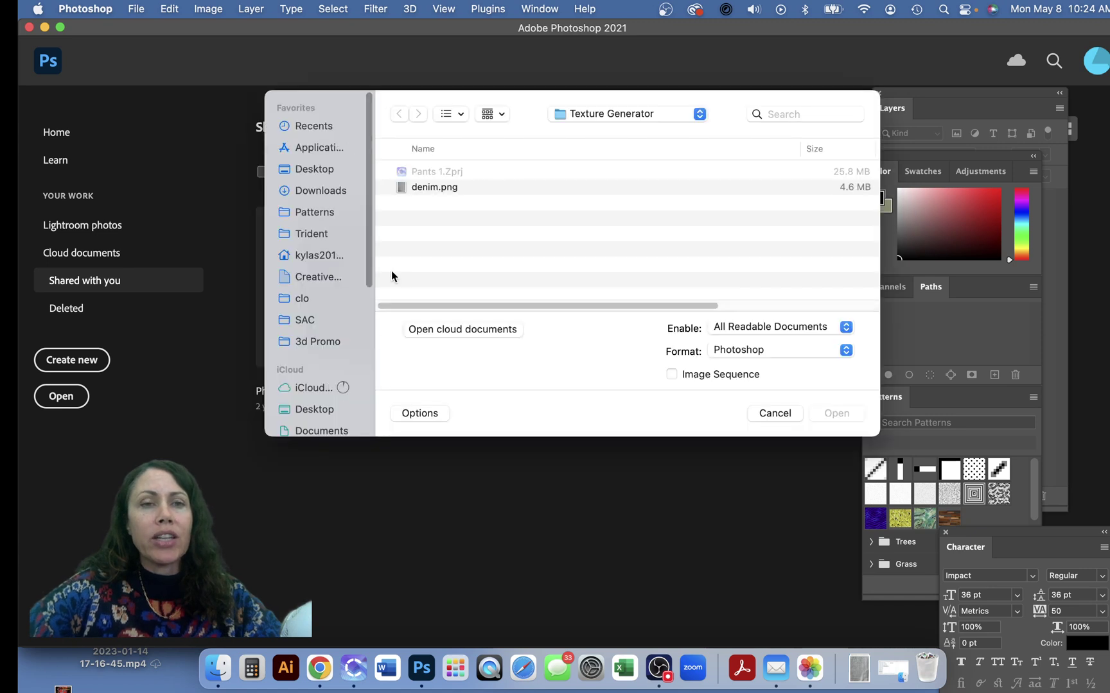
click(430, 188)
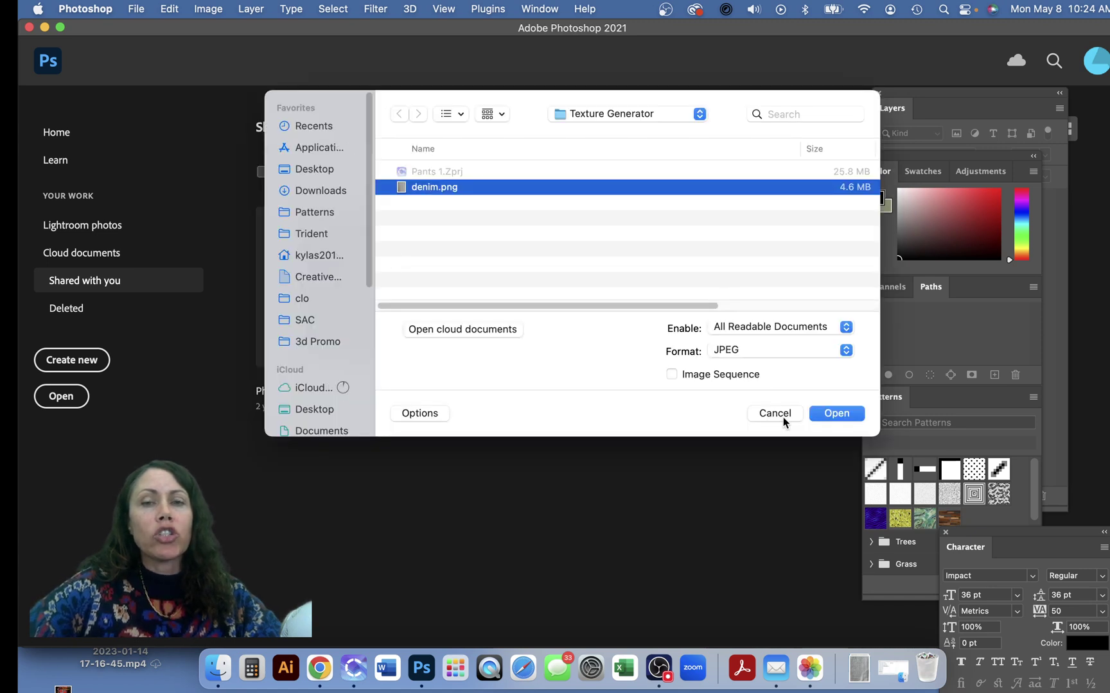
click(846, 415)
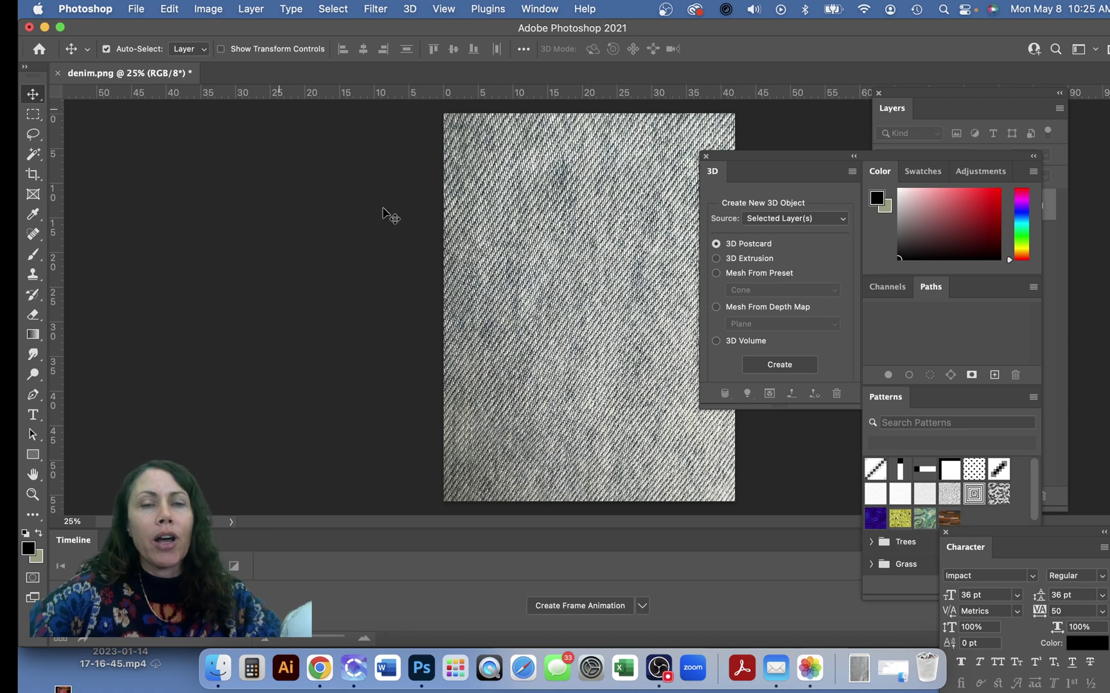
click(218, 667)
click(516, 268)
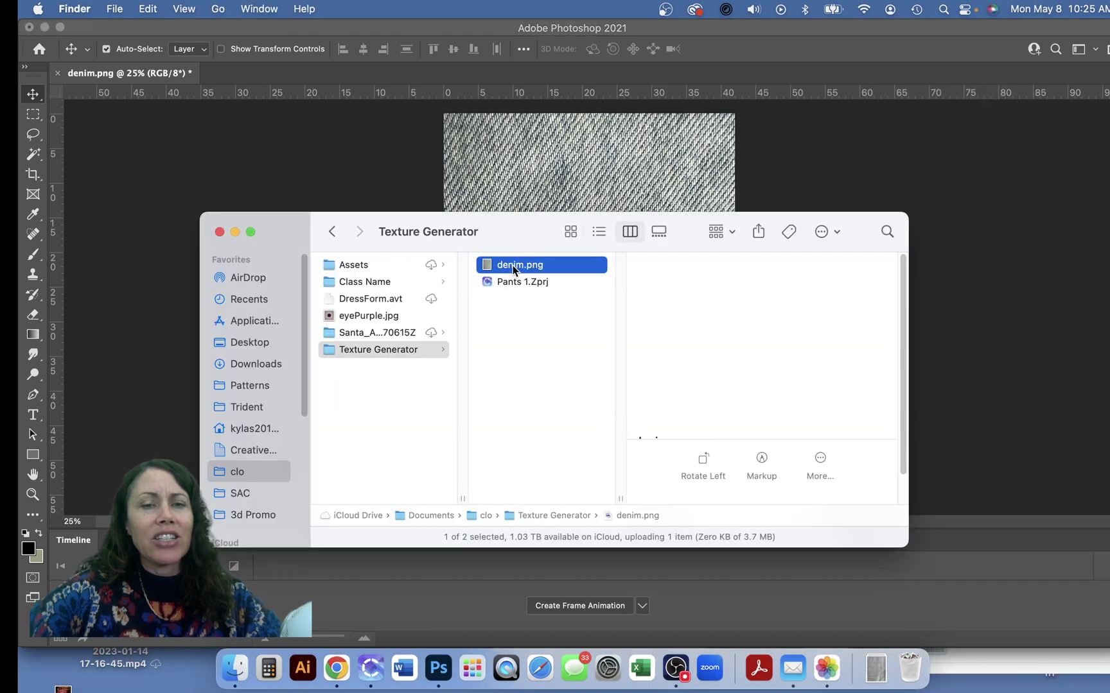
click(527, 267)
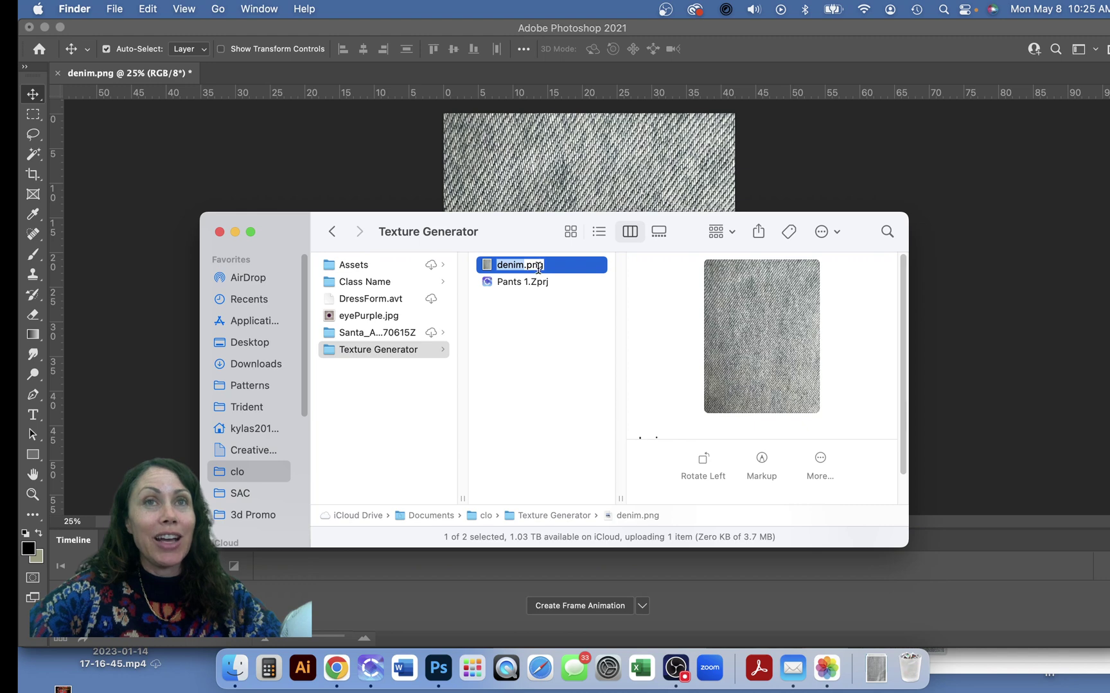
click(501, 196)
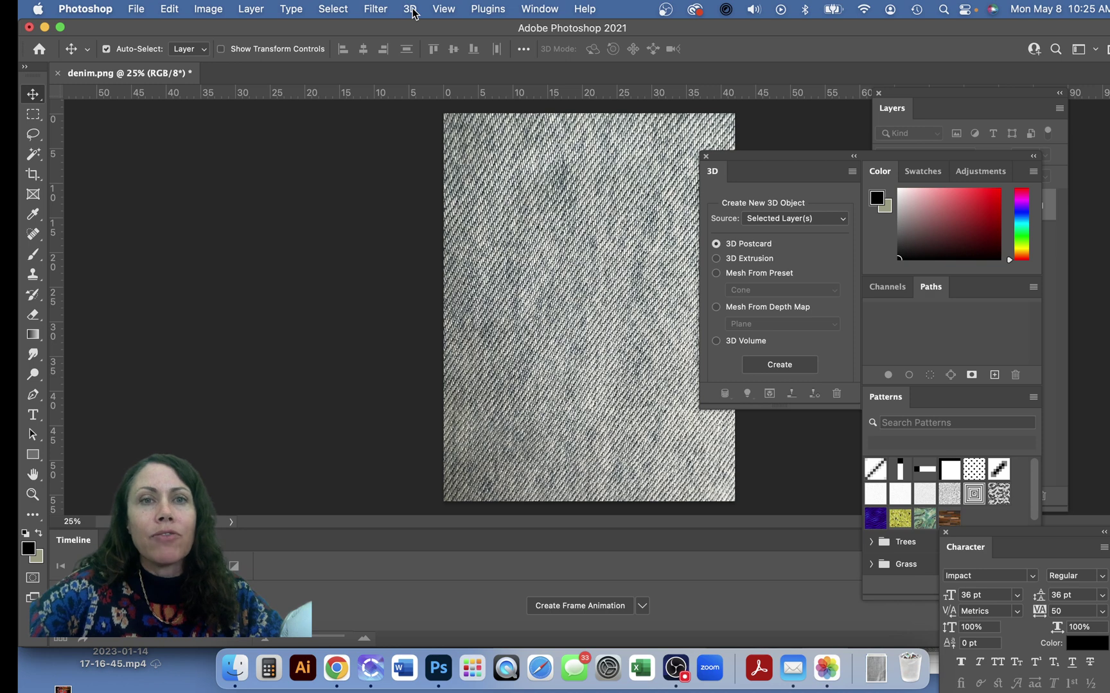
Generate a normal map from the denim image with the default 3D filter settings
click(375, 10)
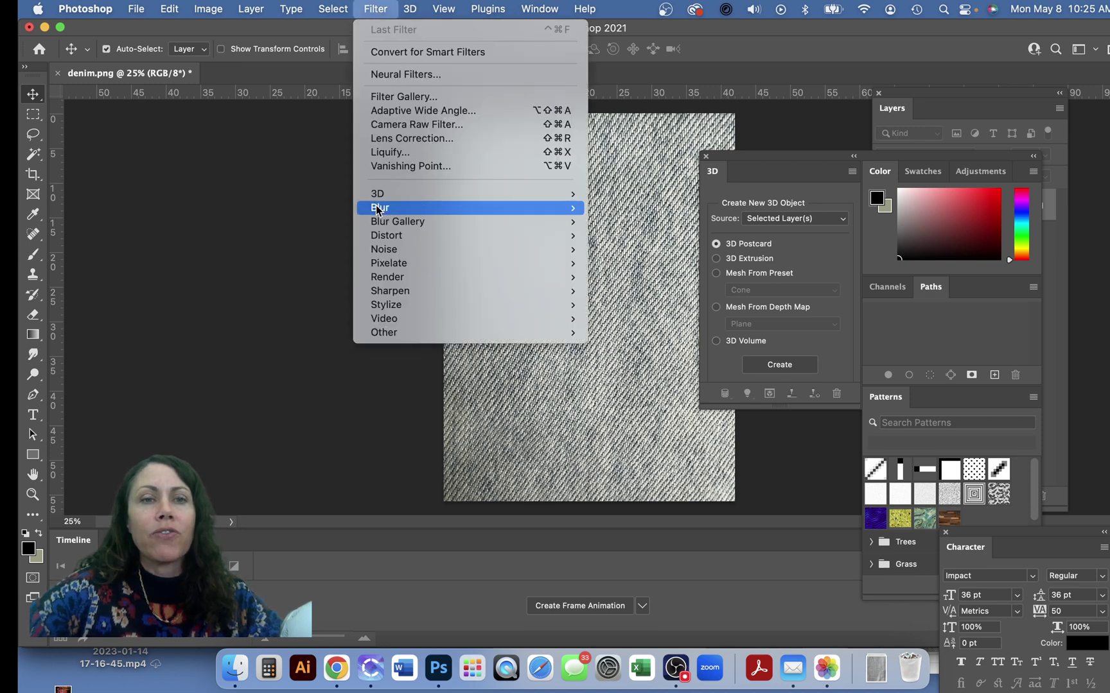
mouse_move(469, 194)
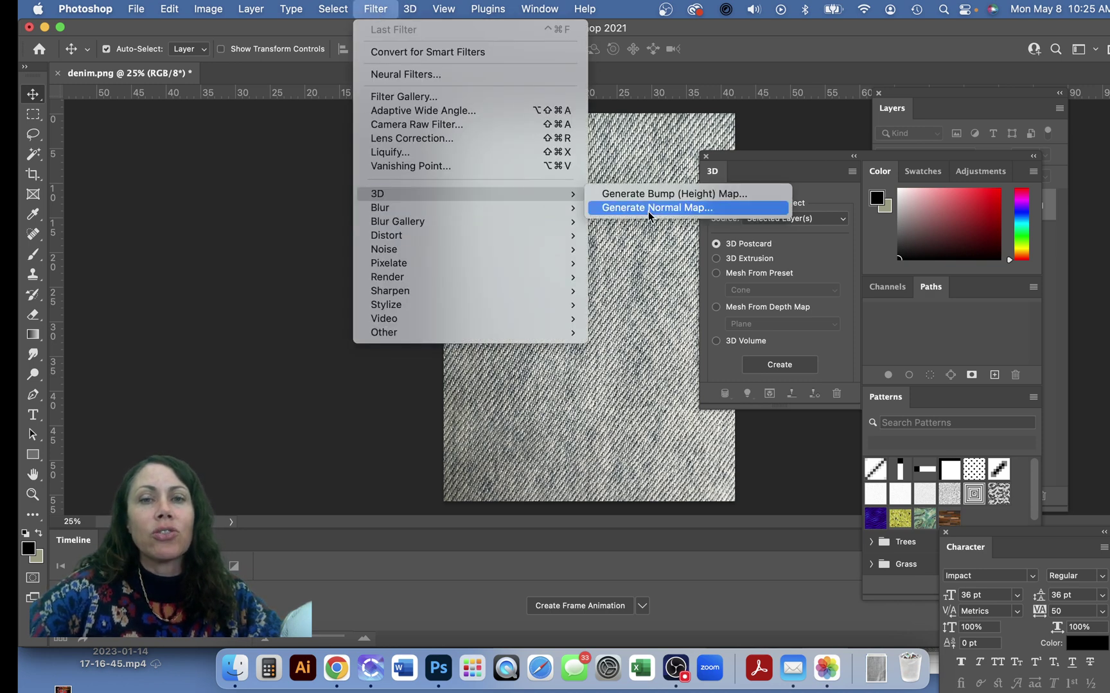
click(649, 208)
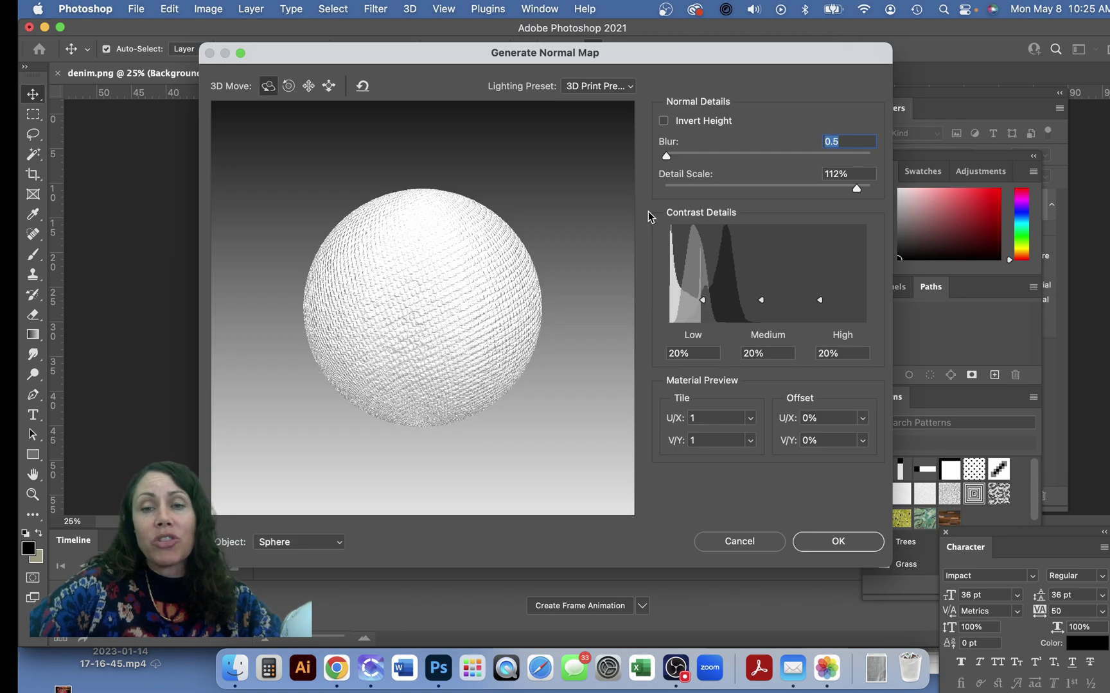
click(837, 541)
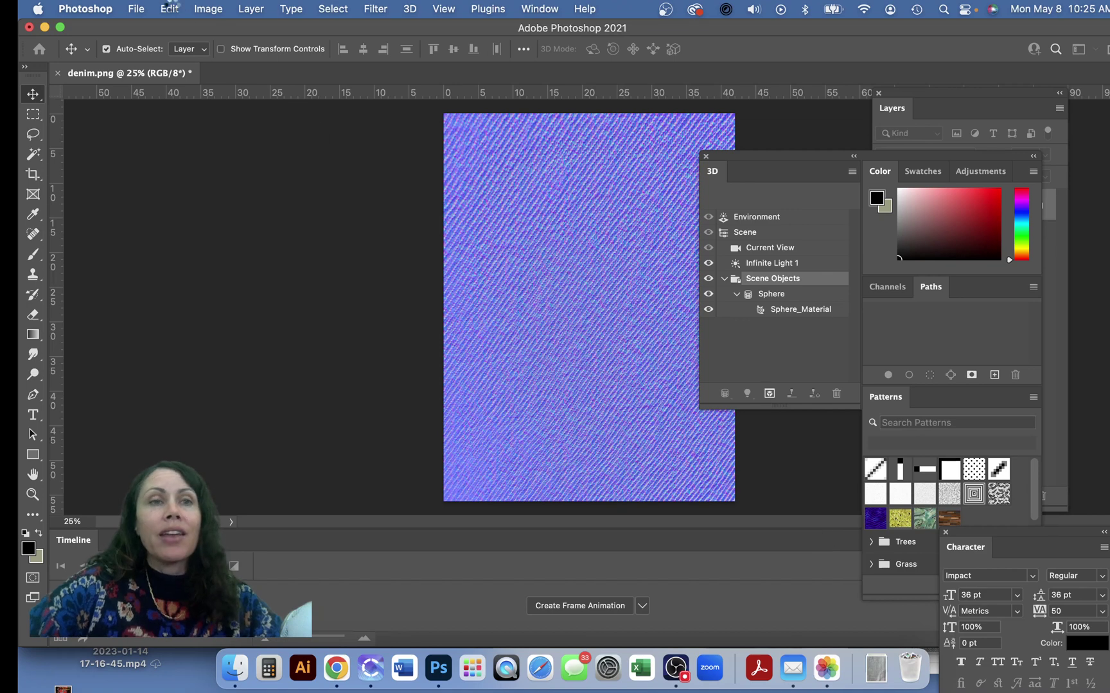
Quick-export the normal map as a PNG named denim_NRM.png
click(136, 11)
mouse_move(149, 214)
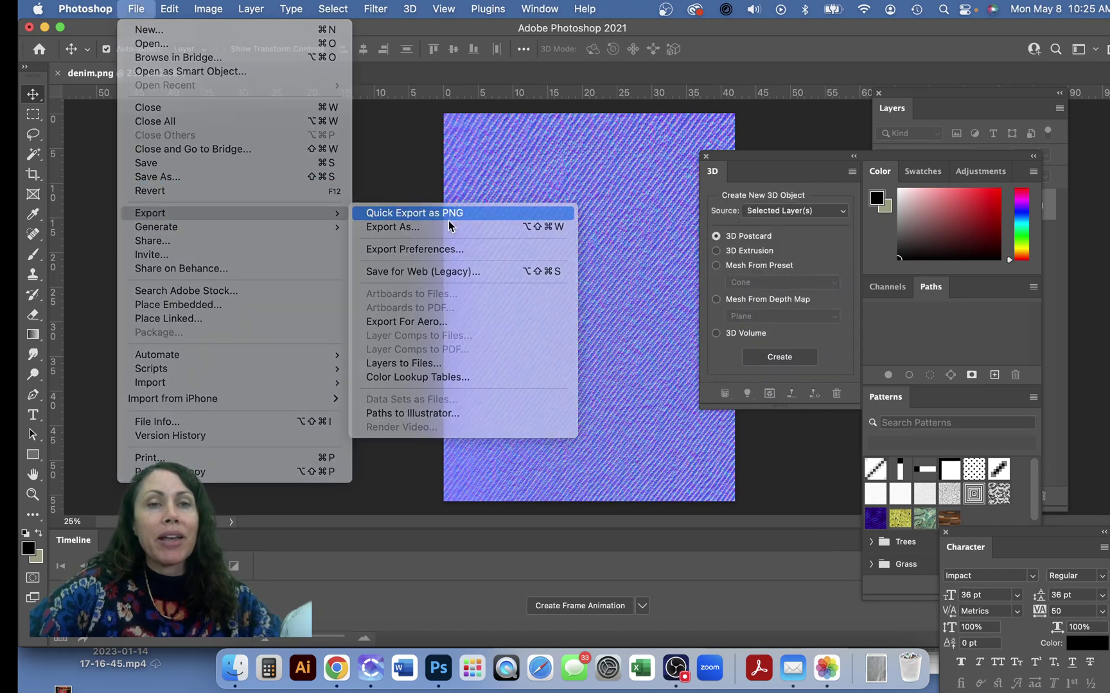
click(450, 218)
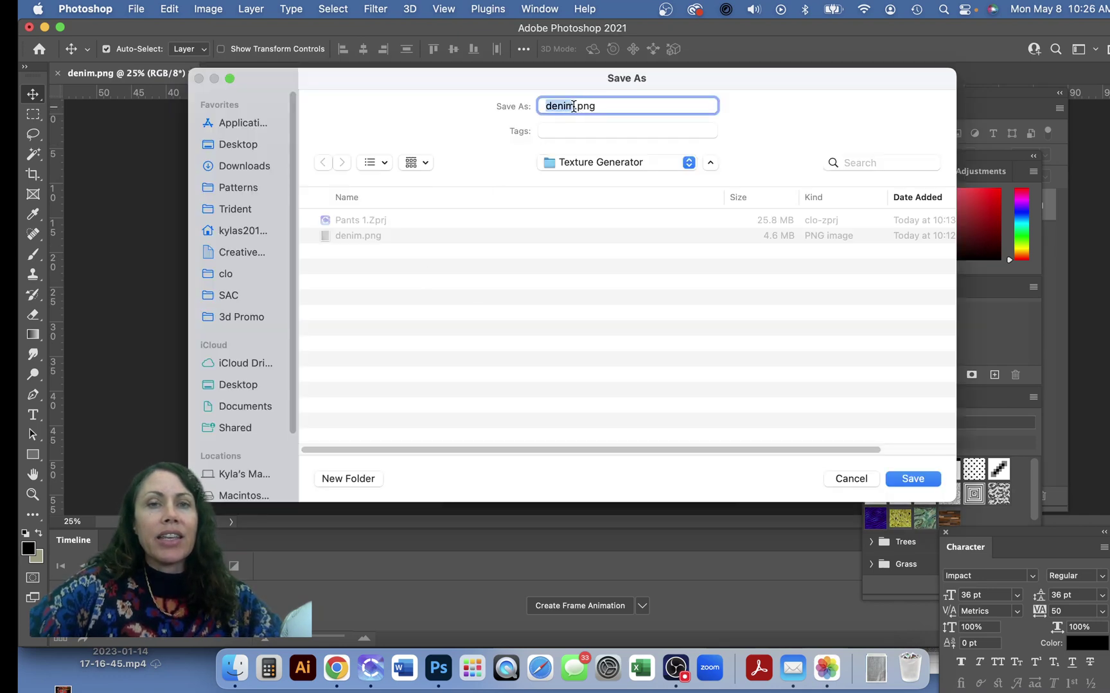
click(573, 106)
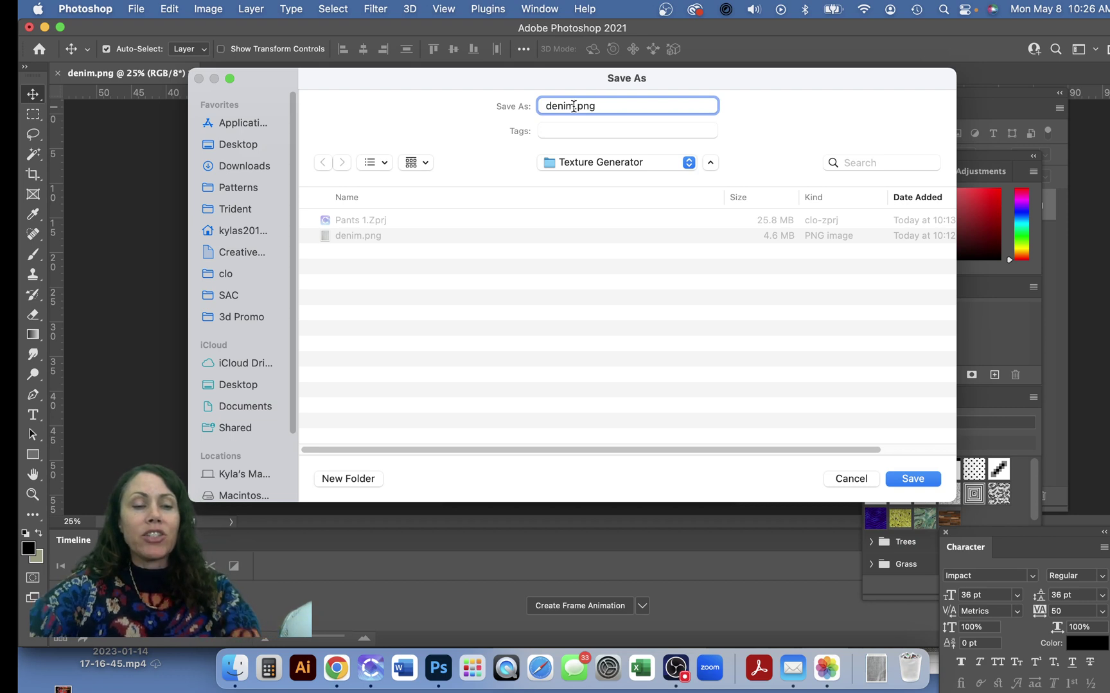
text(_)
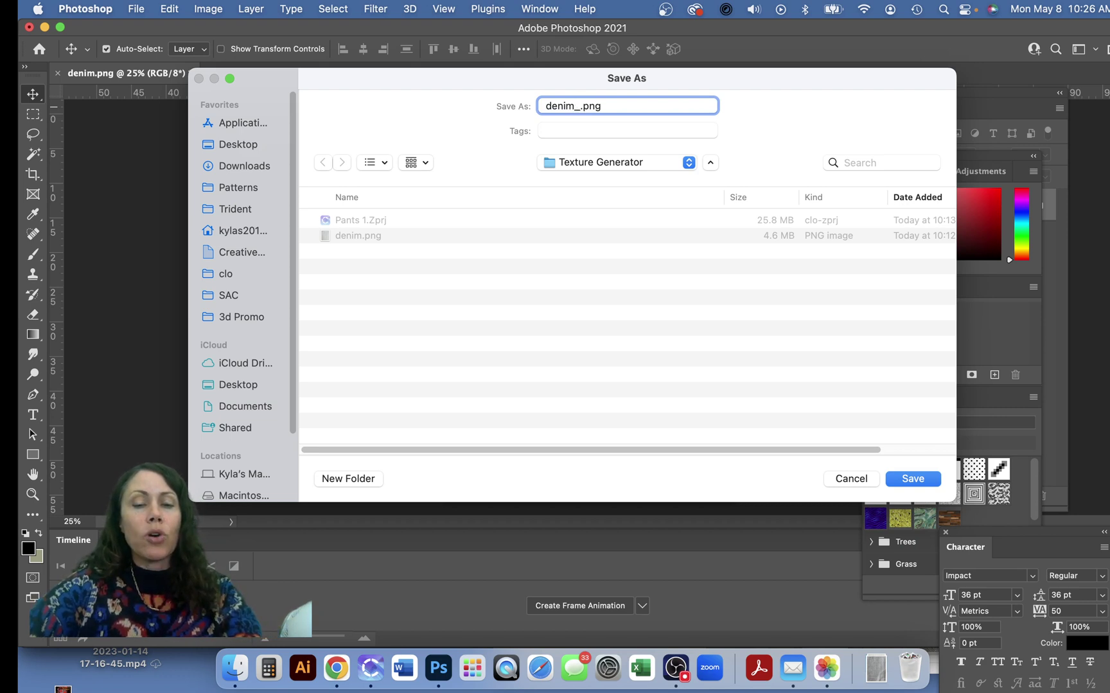
text(NRM)
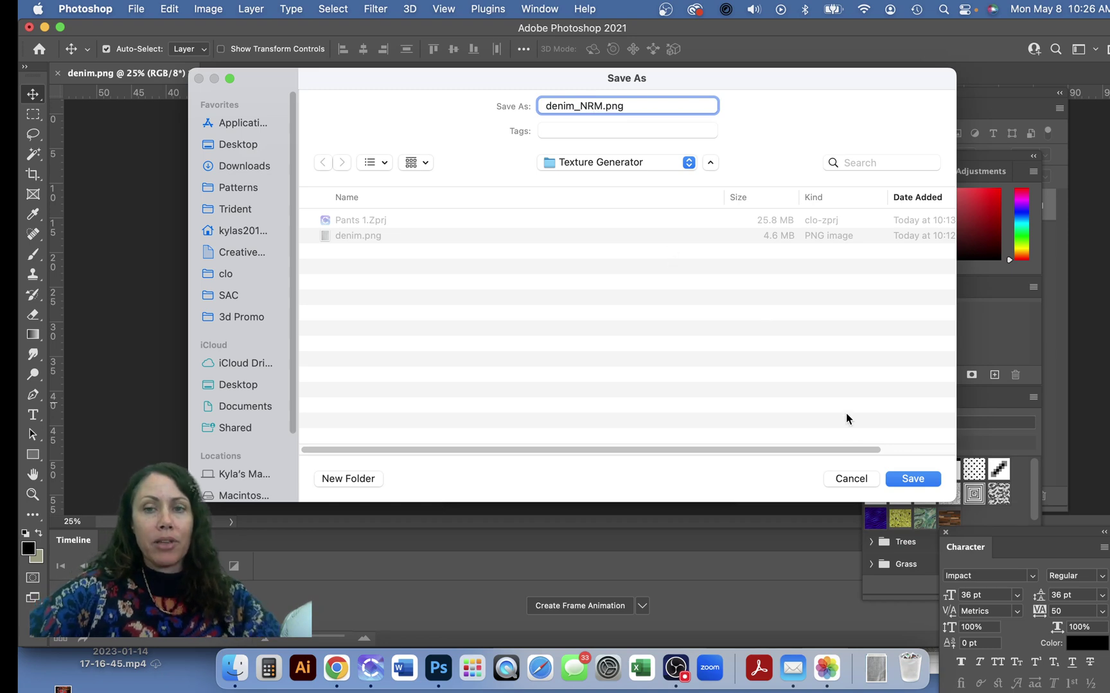
click(910, 478)
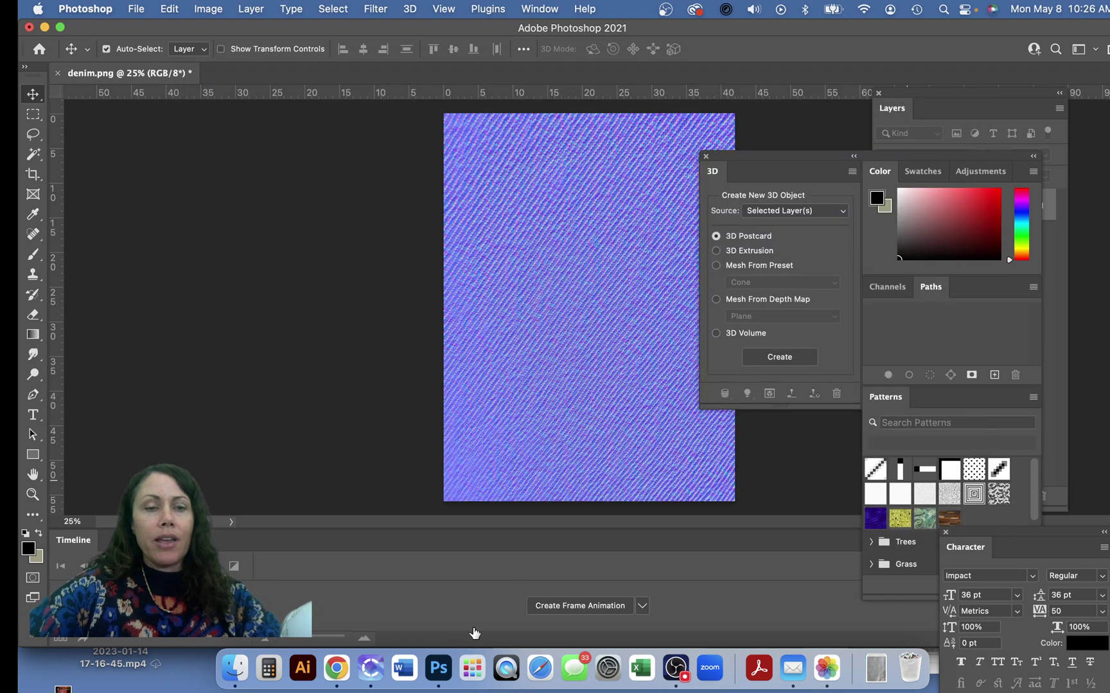
In CLO 3D, add FABRIC 1 and apply it to all the pants pattern pieces
click(371, 668)
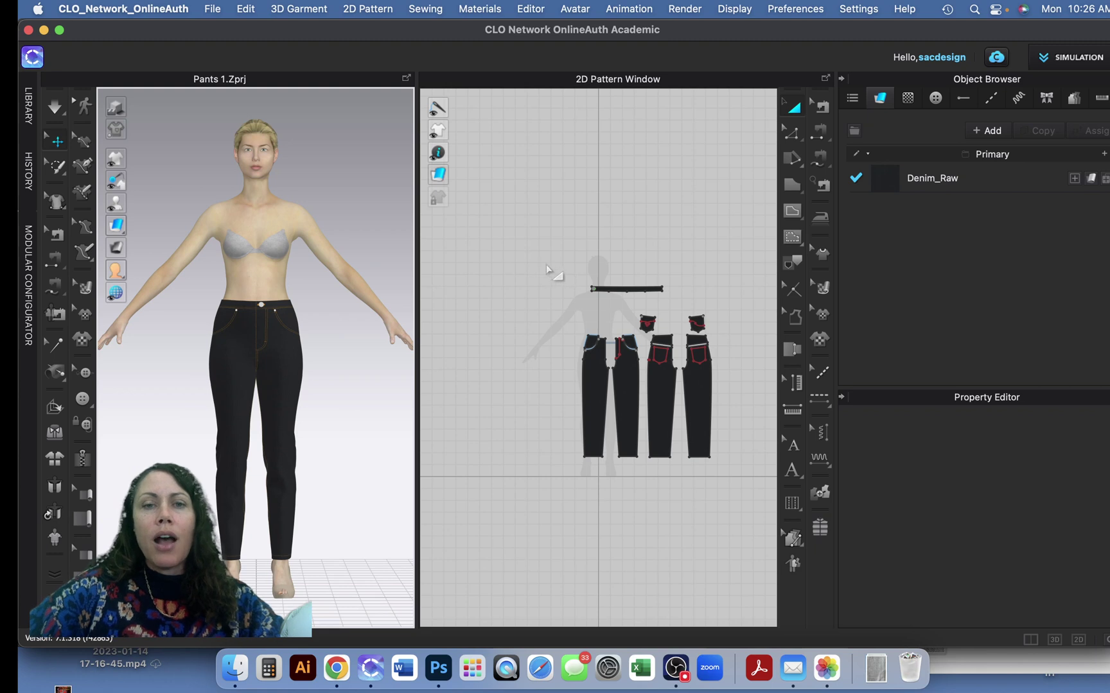
drag(546, 263, 731, 518)
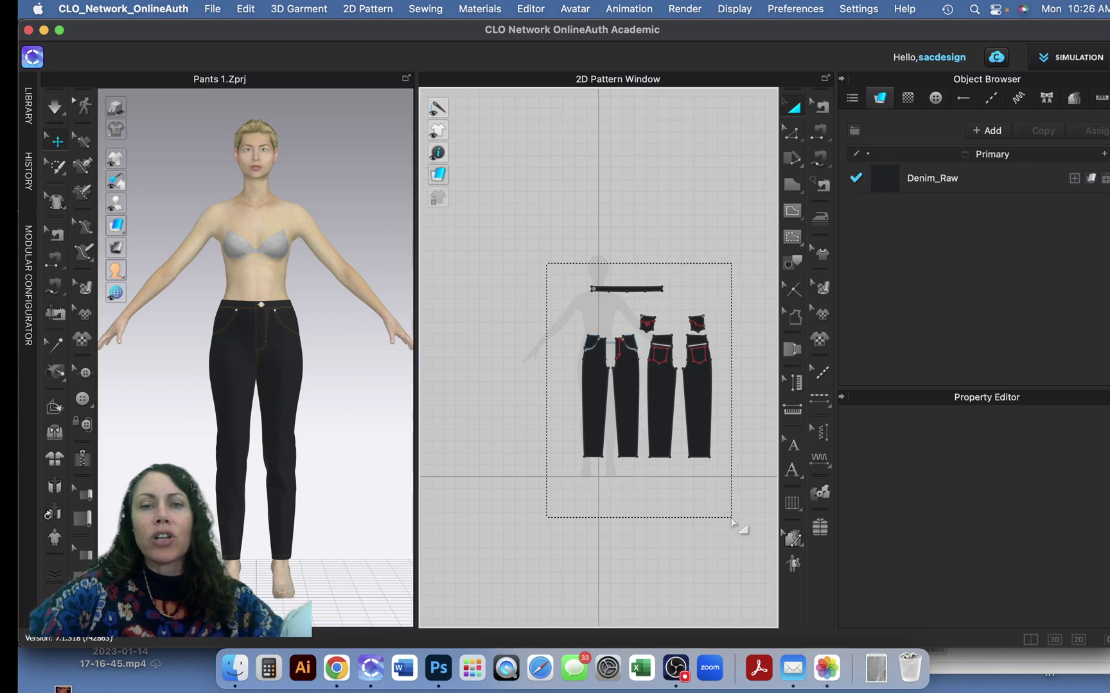
click(993, 135)
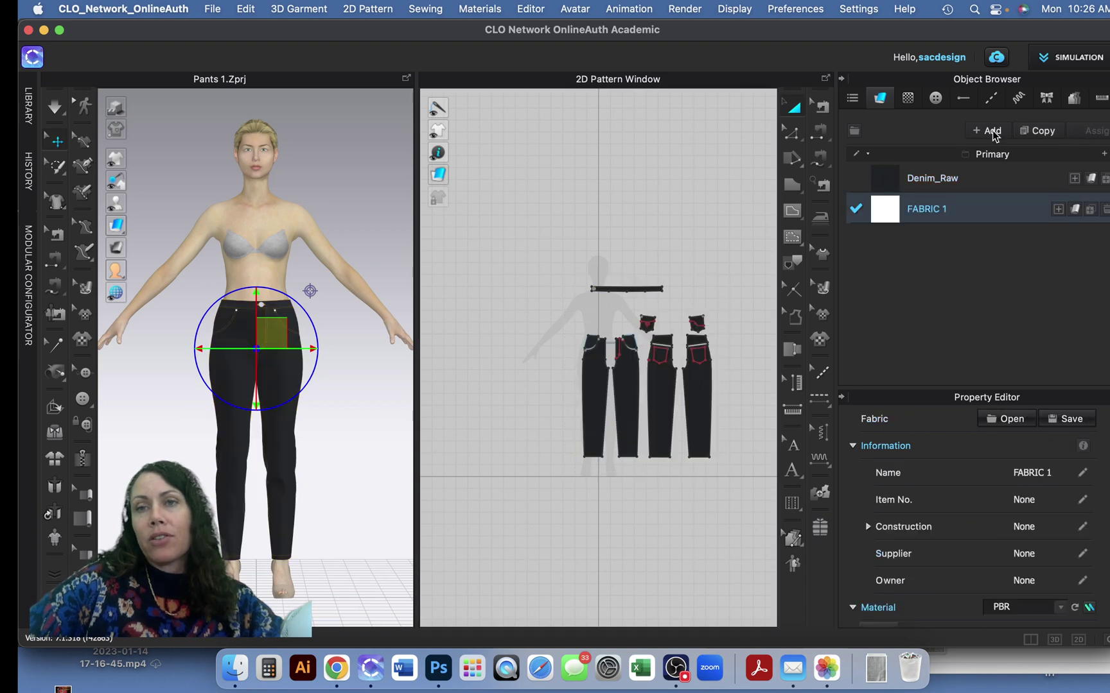
drag(508, 221, 748, 498)
drag(893, 210, 660, 379)
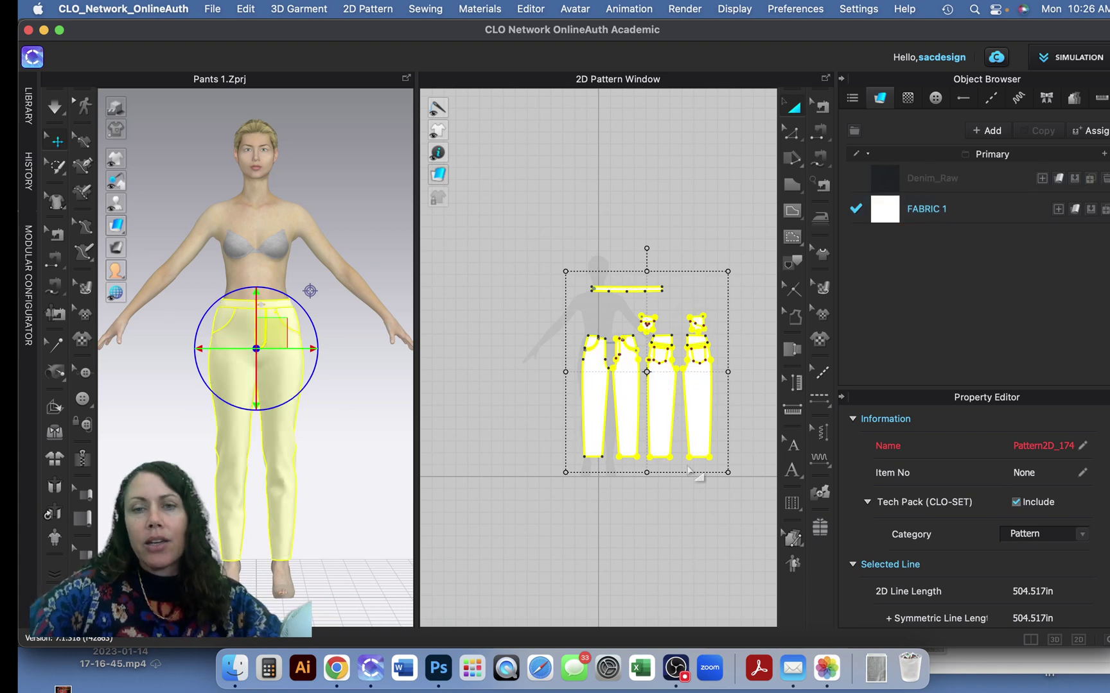
click(685, 185)
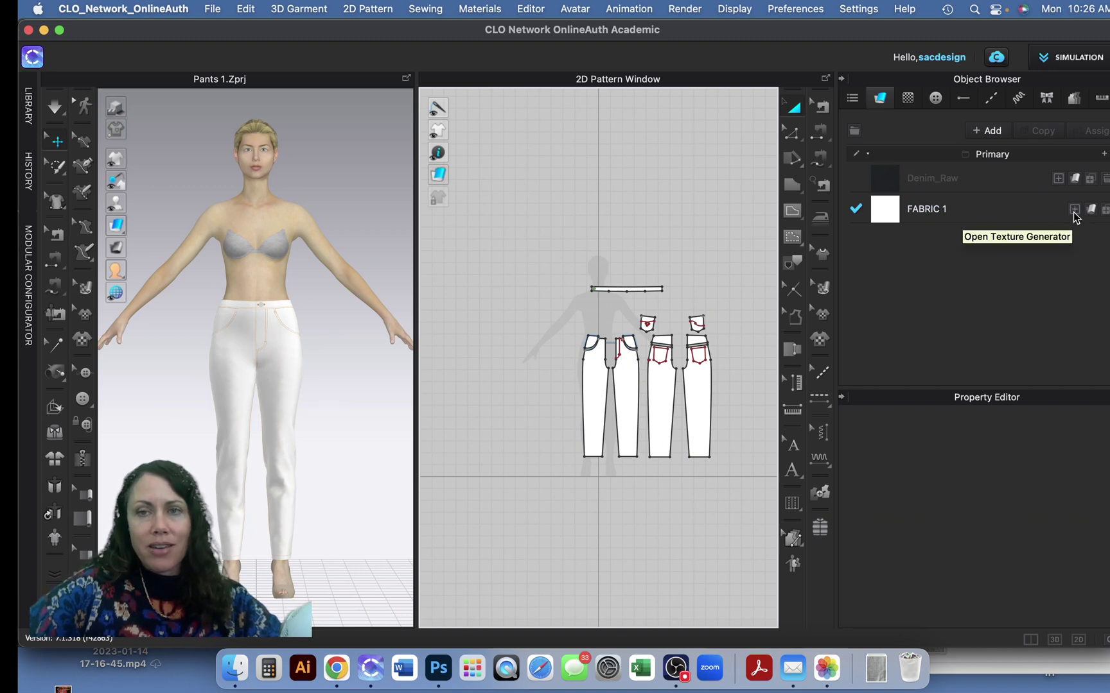
Load denim.png into FABRIC 1's Texture Generator and preview its normal map and colour
click(1073, 213)
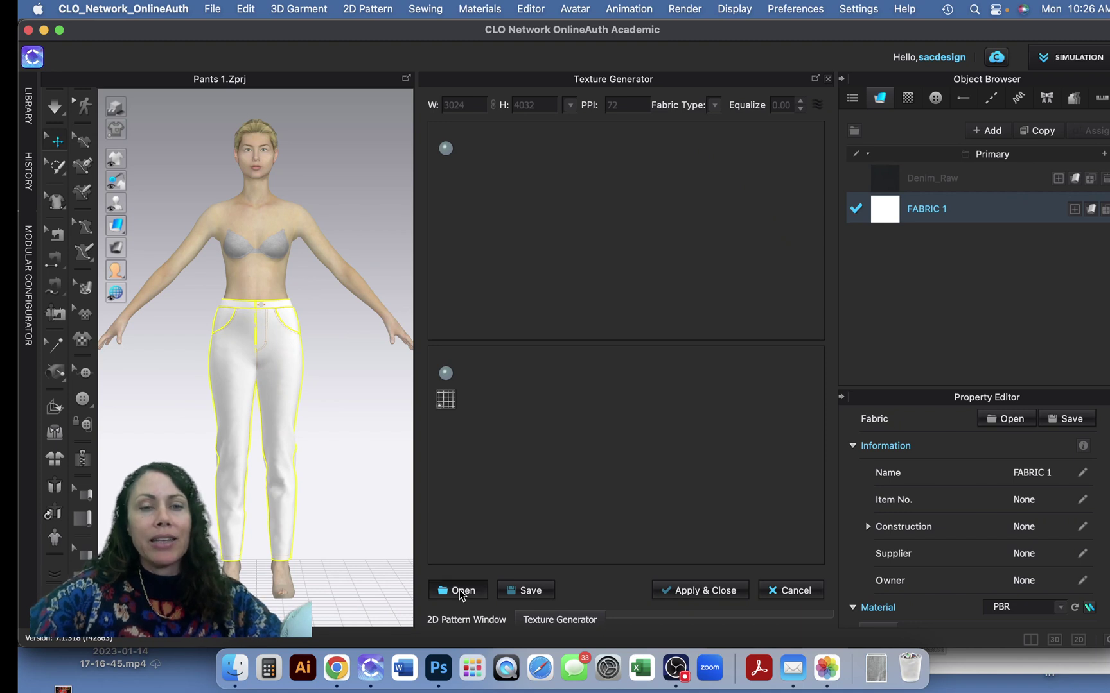
click(460, 593)
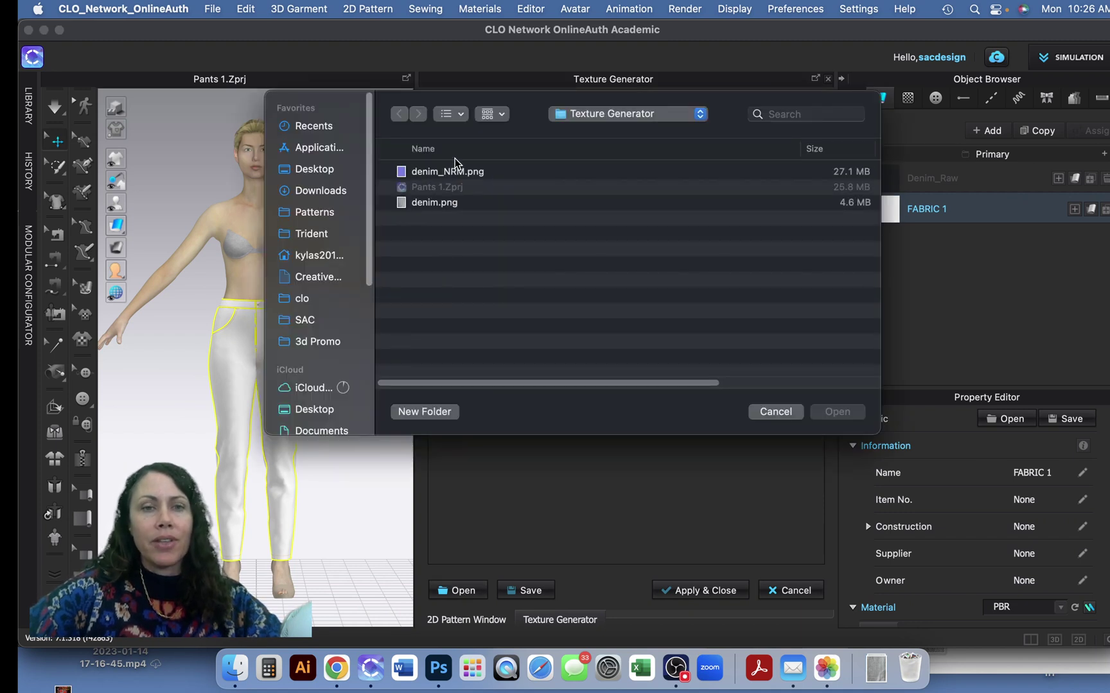
click(425, 205)
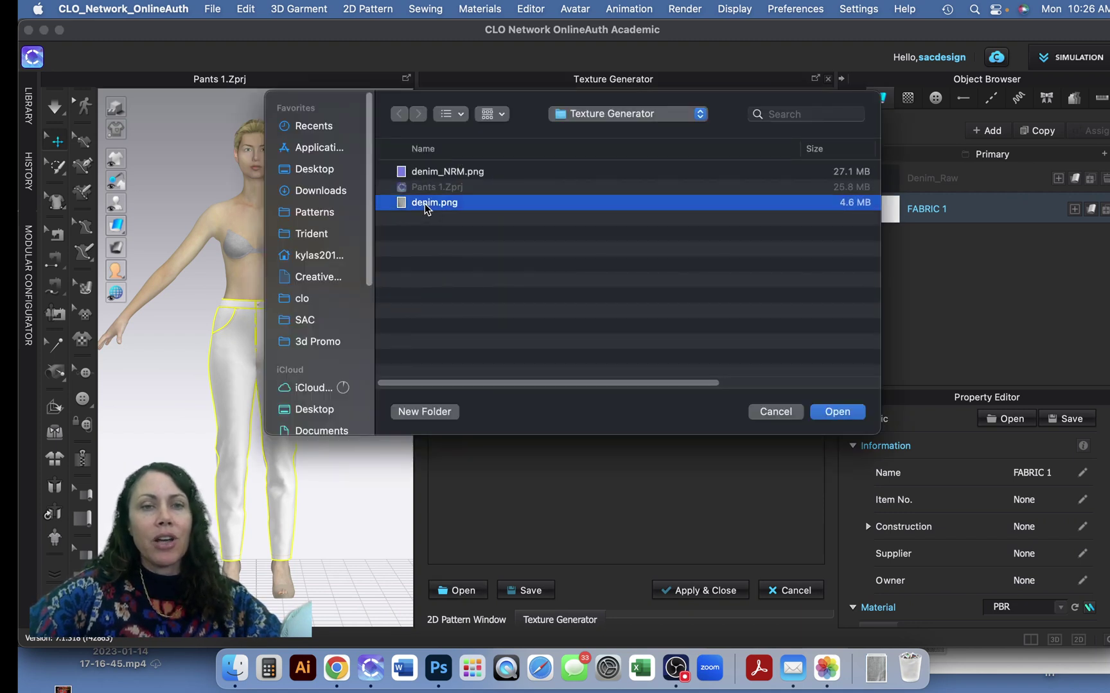
click(839, 413)
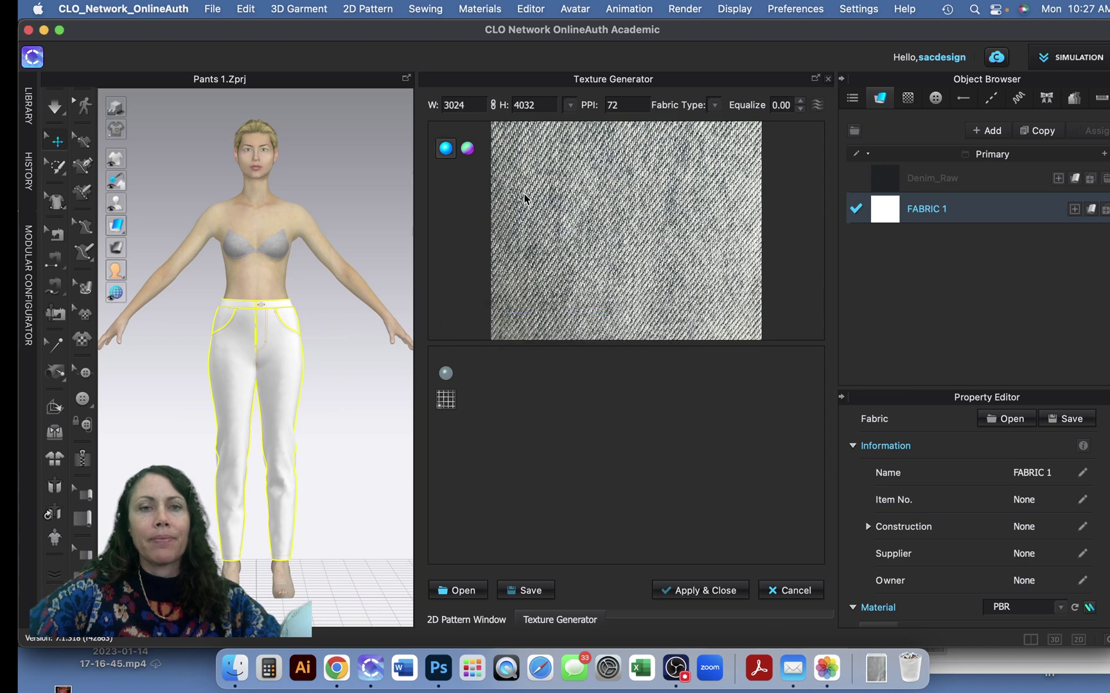
click(466, 150)
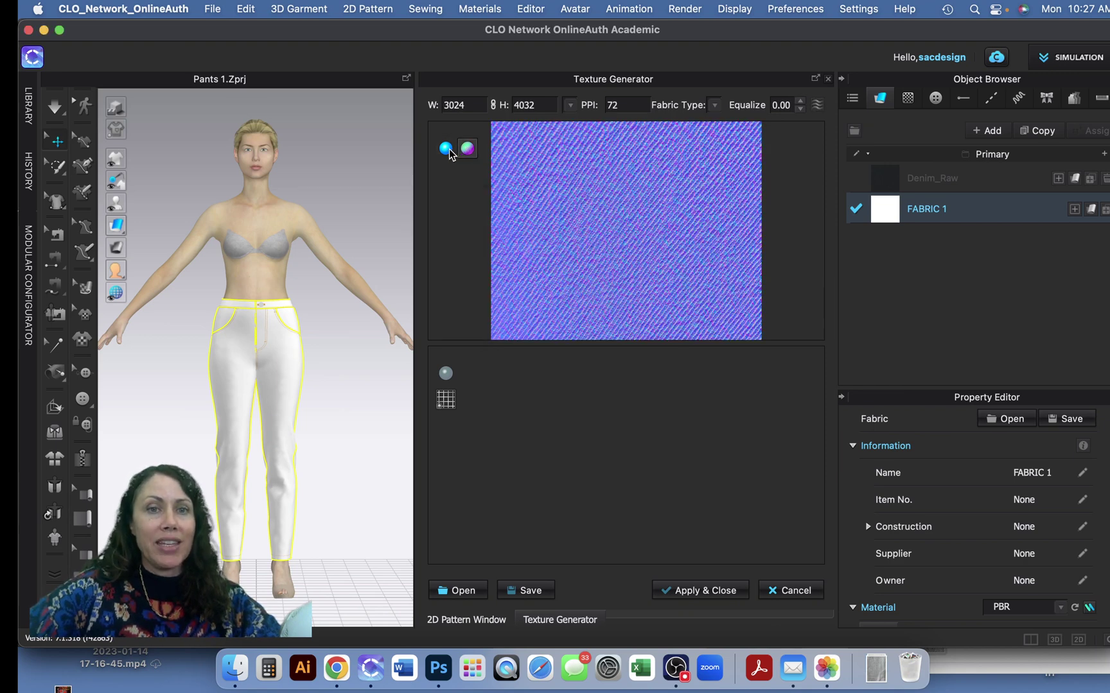
click(446, 150)
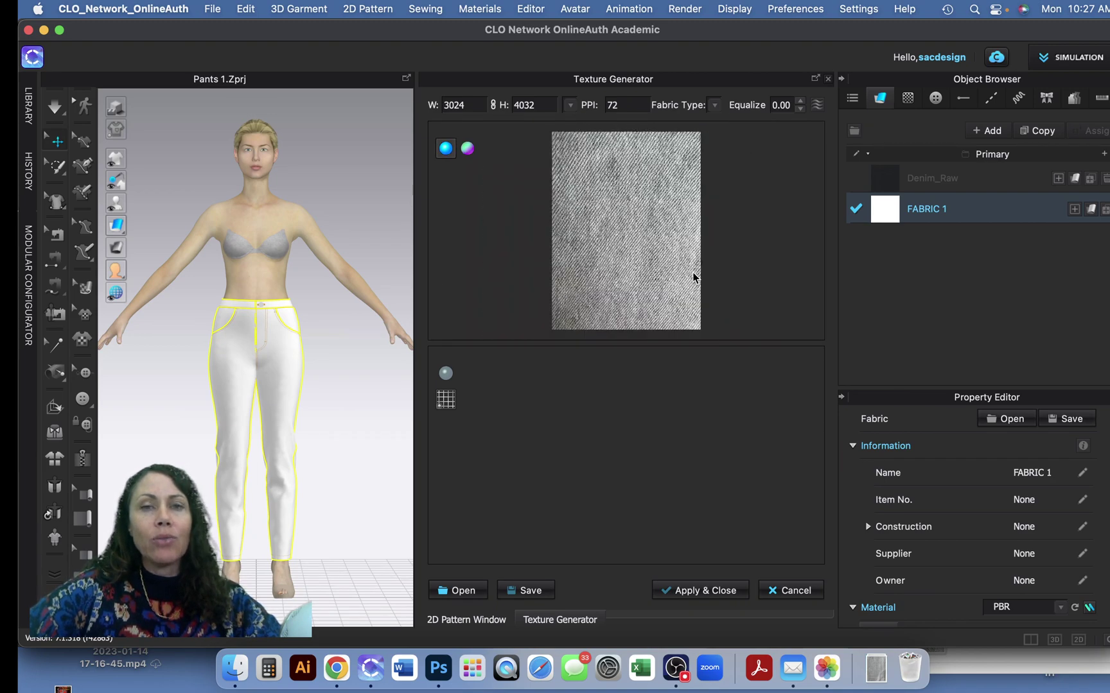
scroll(691, 272, up, 3)
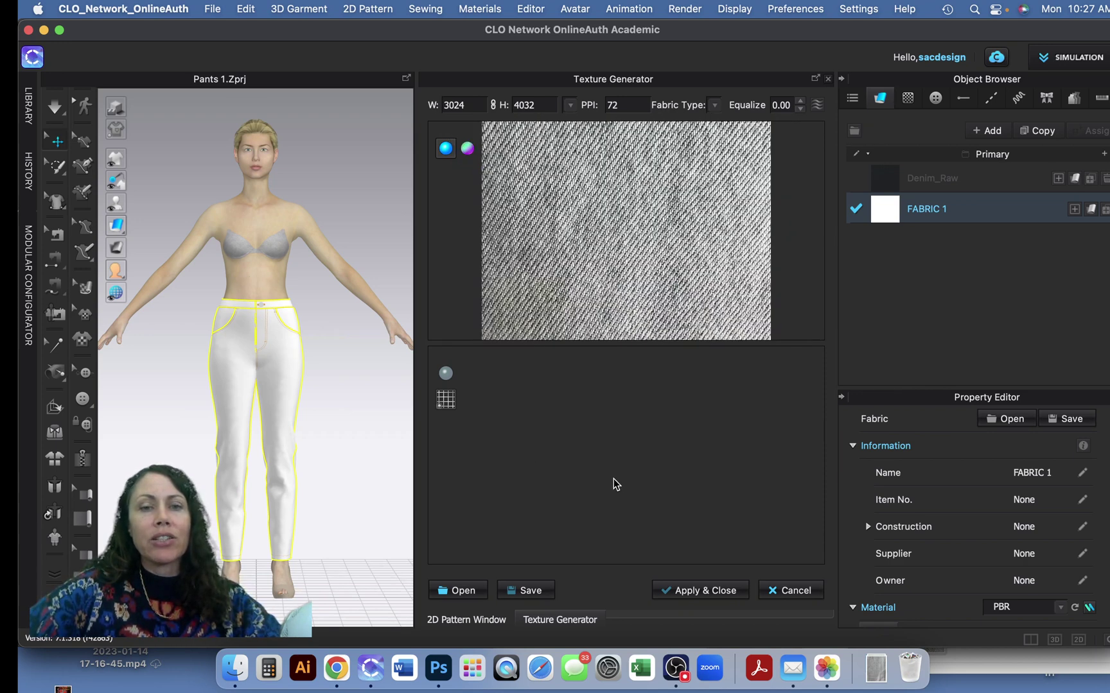
scroll(606, 259, down, 2)
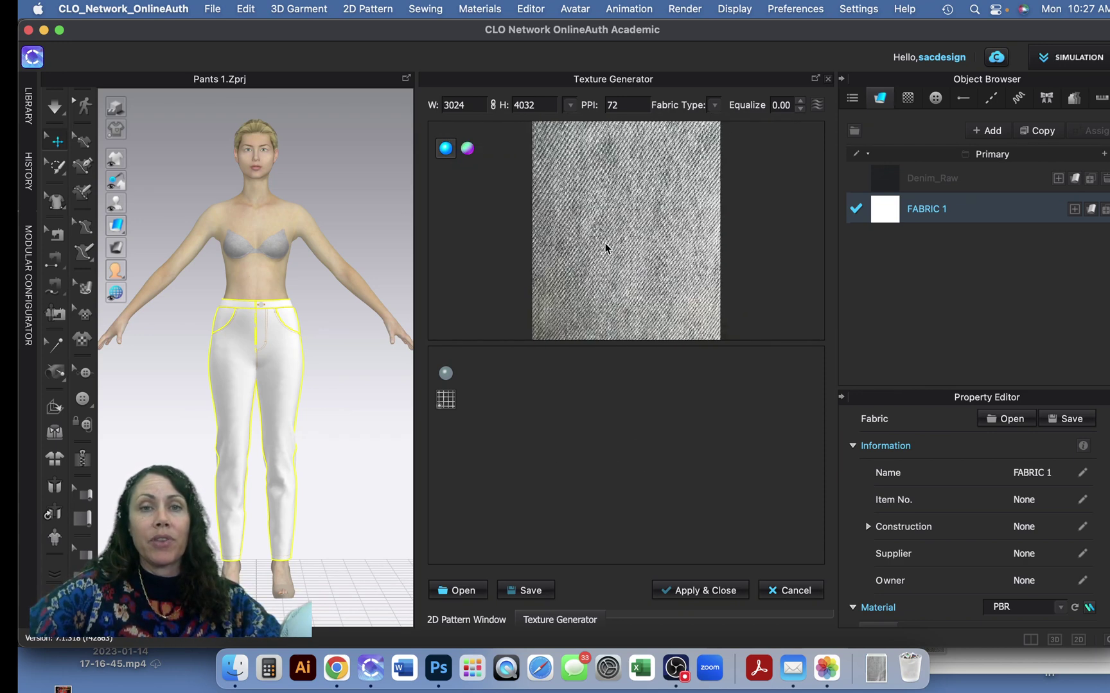
scroll(604, 243, down, 1)
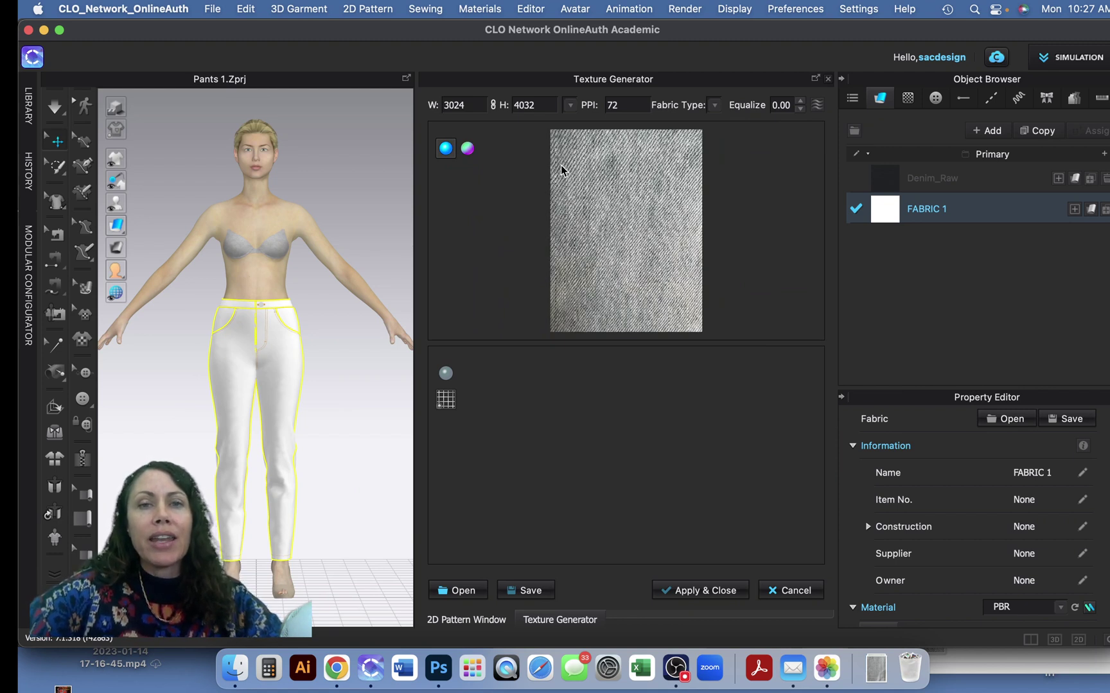
Drag a crop rectangle over a patch of the denim photo to set the tile
mouse_move(562, 165)
mouse_down()
mouse_move(648, 232)
mouse_move(678, 231)
mouse_up()
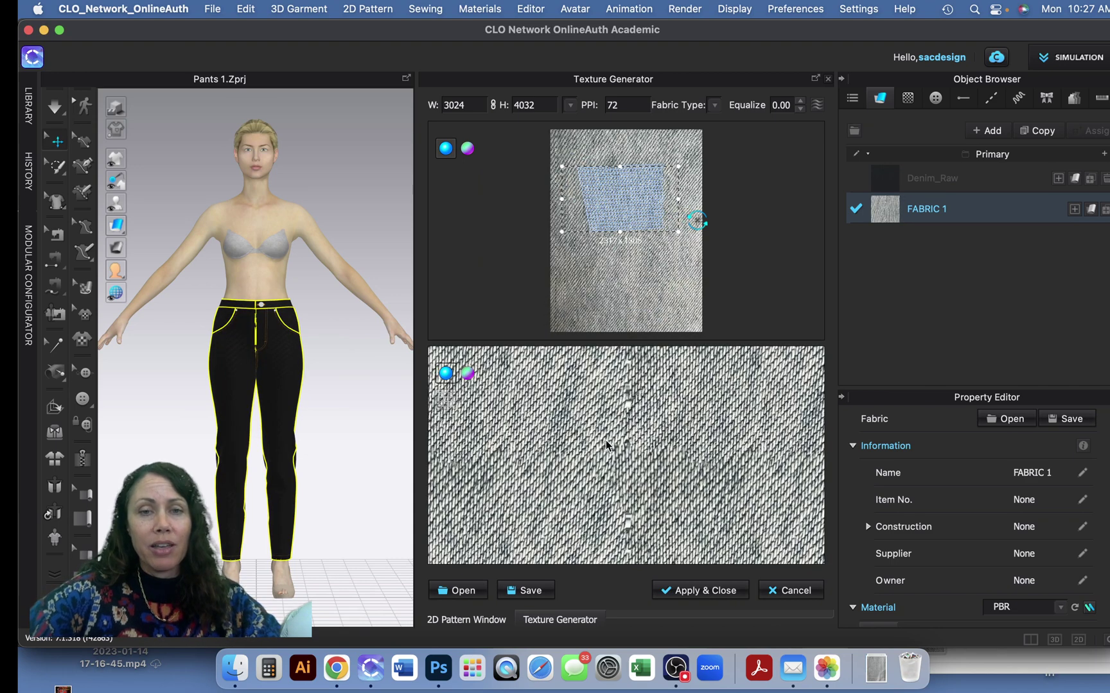
scroll(607, 439, down, 2)
scroll(606, 440, down, 2)
scroll(606, 439, down, 2)
scroll(605, 442, up, 2)
scroll(606, 443, up, 2)
scroll(605, 442, up, 2)
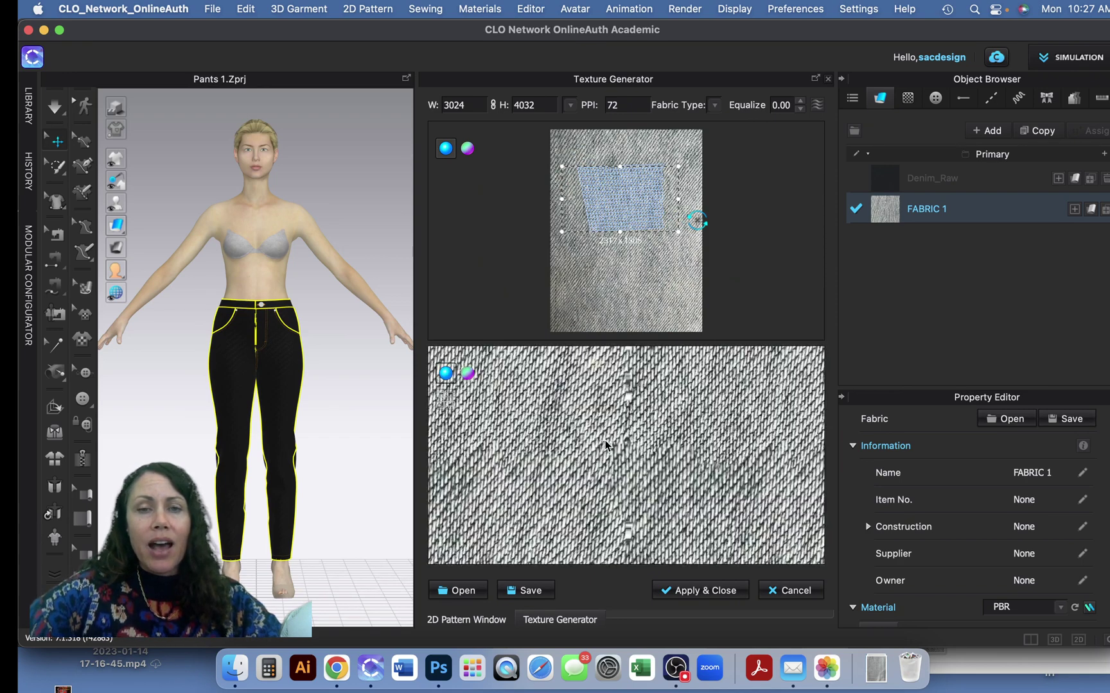
scroll(607, 445, down, 2)
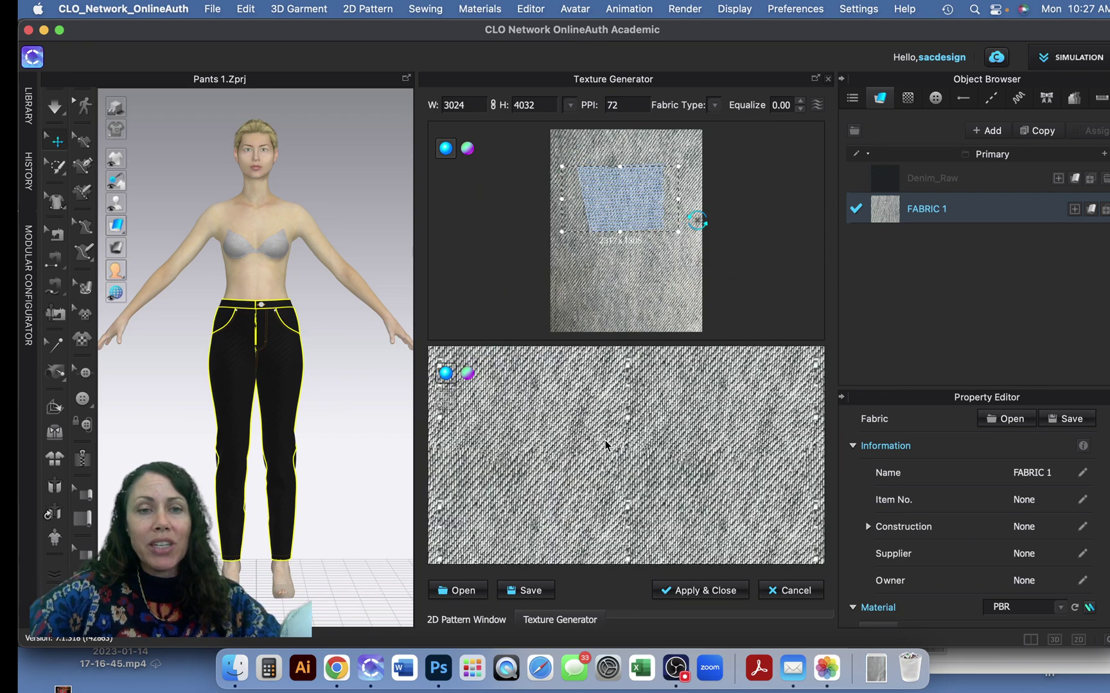
Turn on Equalize for the tiled denim texture
click(817, 108)
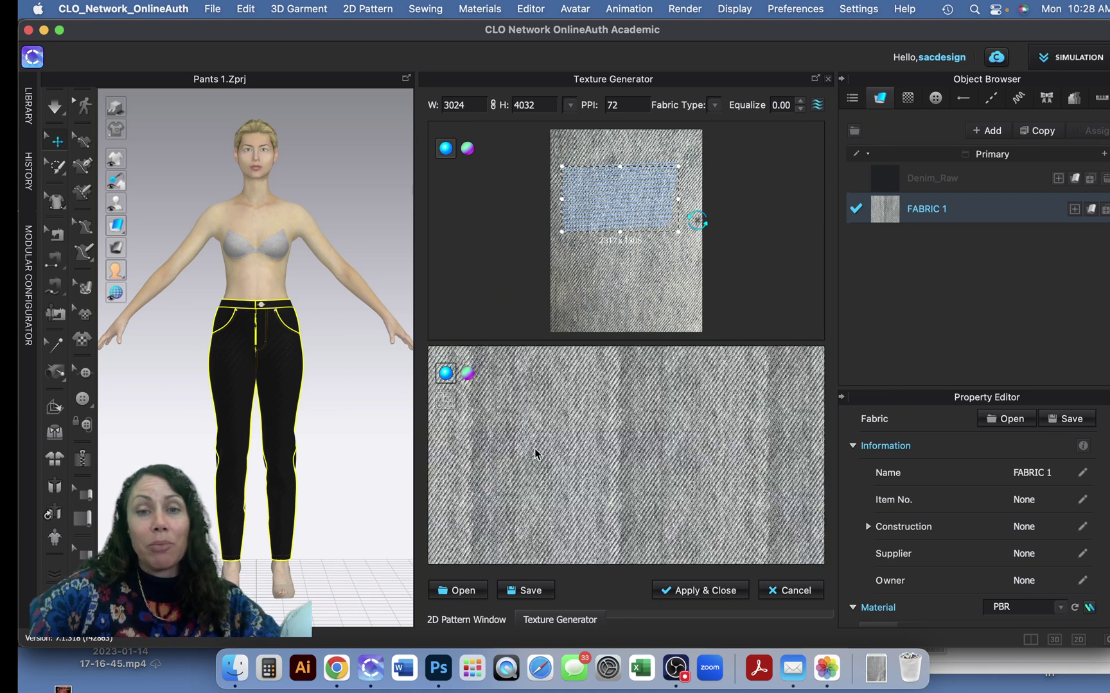
Set the Equalize strength to 0.90 and let the texture reanalyze
click(800, 103)
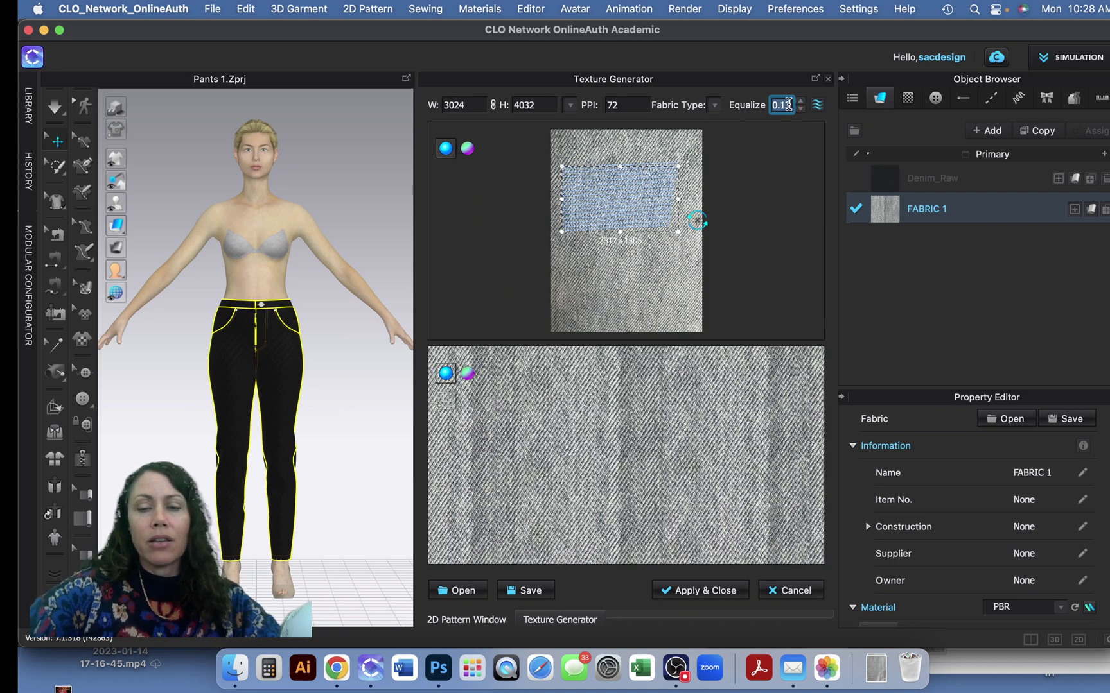
key(BackSpace)
text(.9)
key(Return)
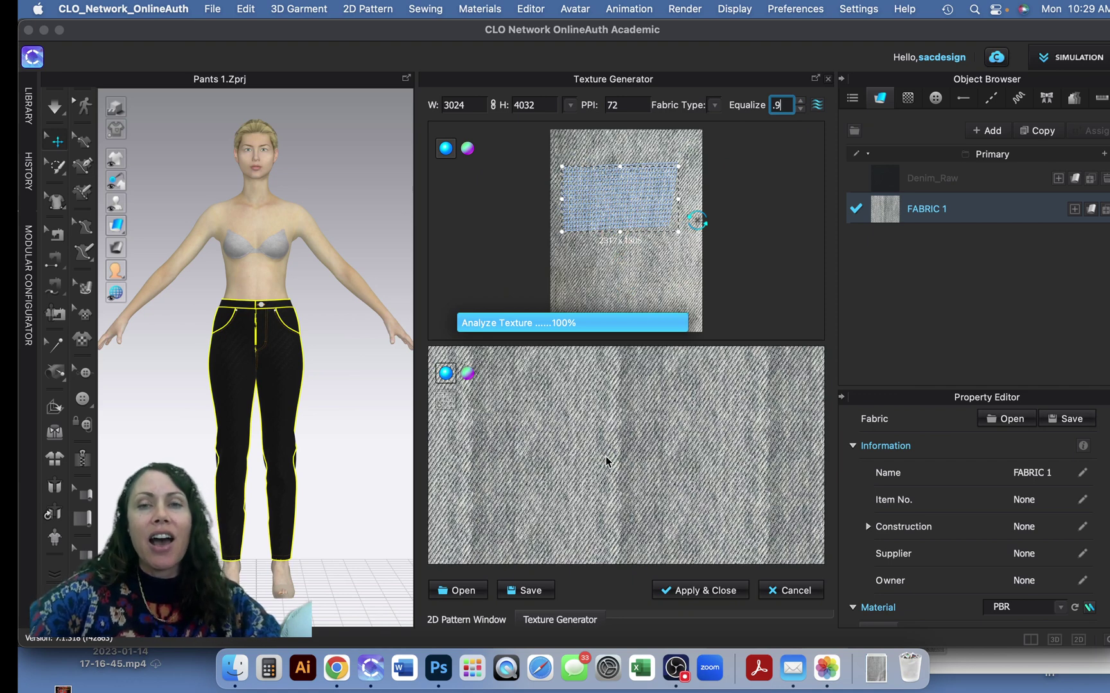
key(Return)
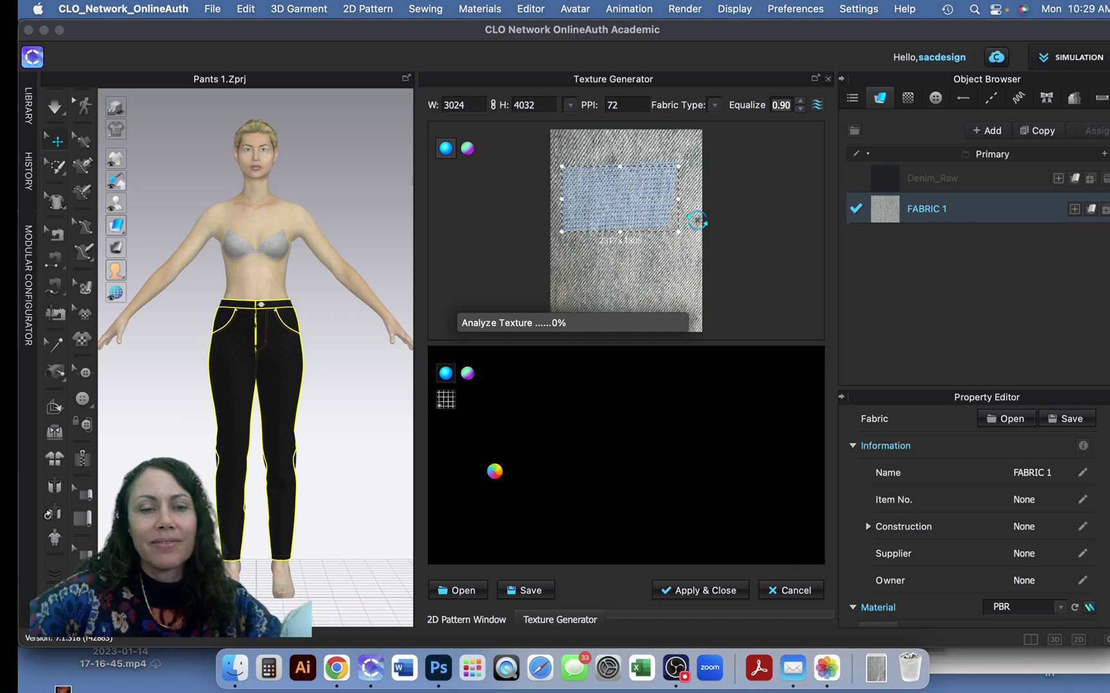
Minimize the stray texture folder window to return to the Texture Generator
click(234, 668)
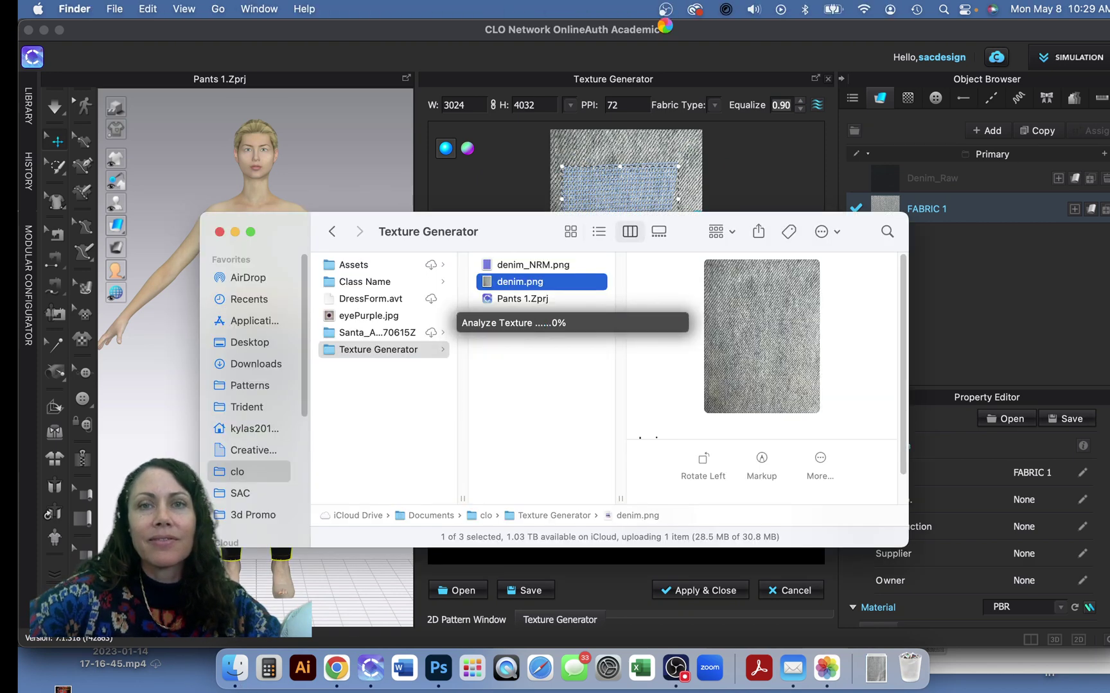
click(667, 11)
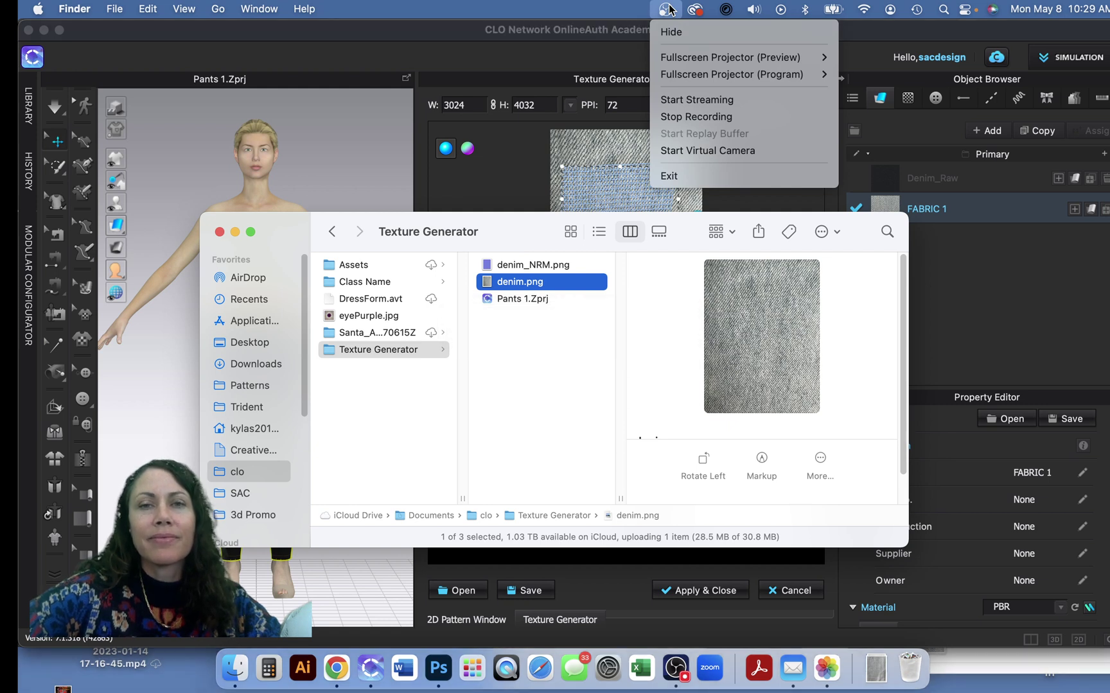
click(380, 77)
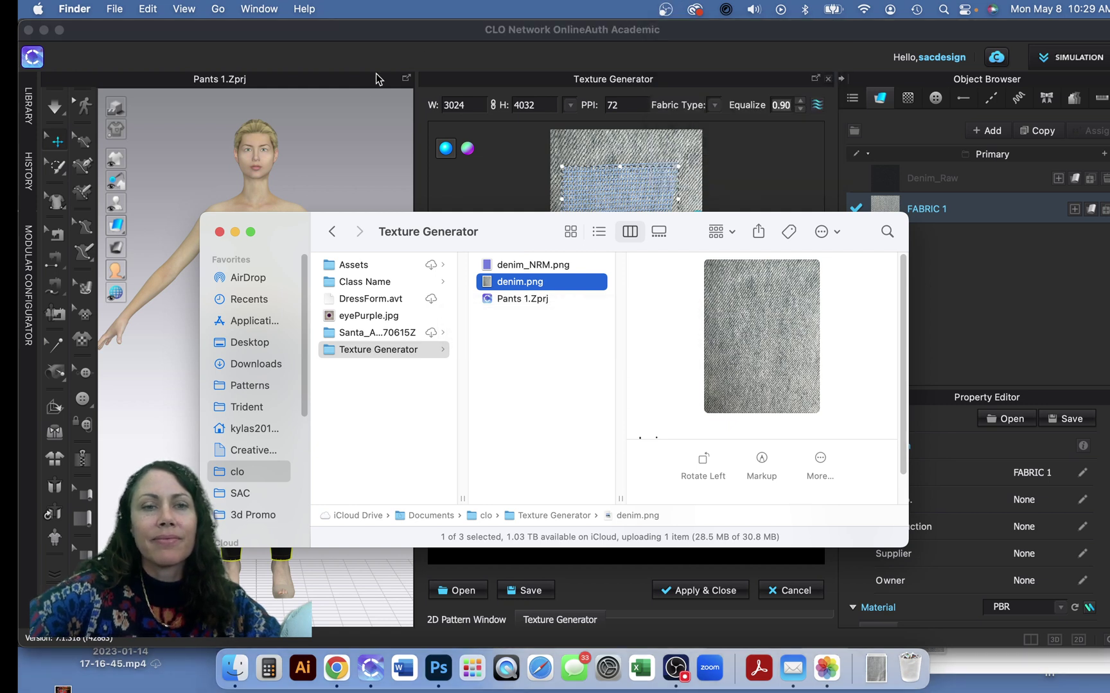
click(234, 233)
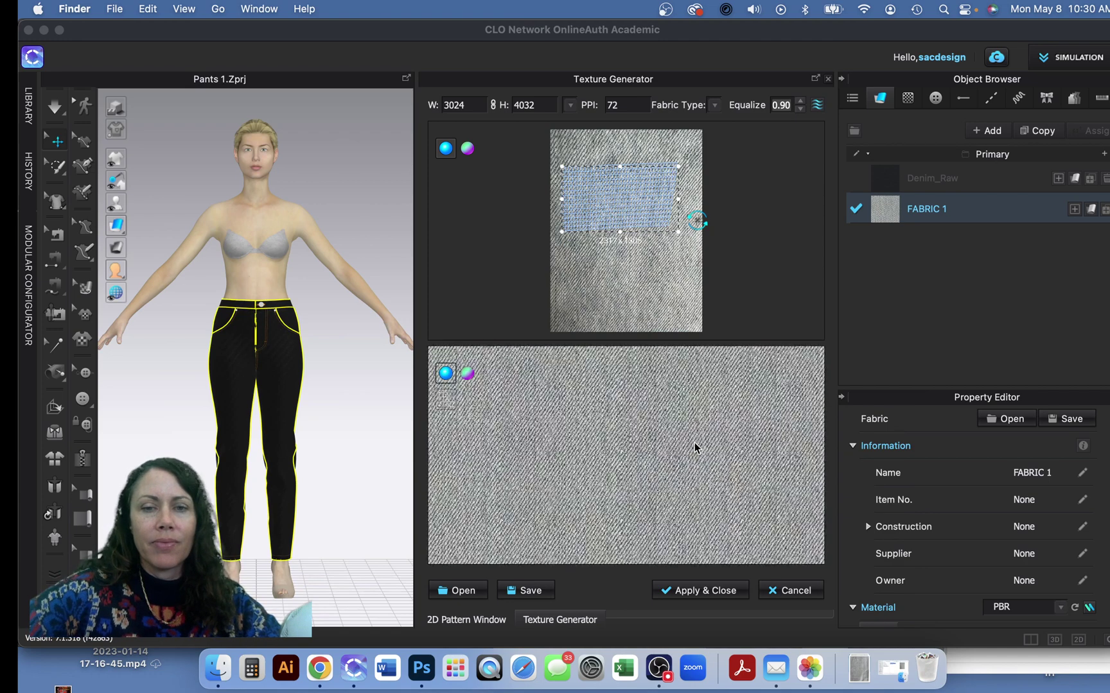
scroll(693, 448, up, 2)
scroll(694, 448, up, 2)
scroll(694, 448, up, 2)
scroll(612, 448, down, 2)
scroll(610, 449, down, 3)
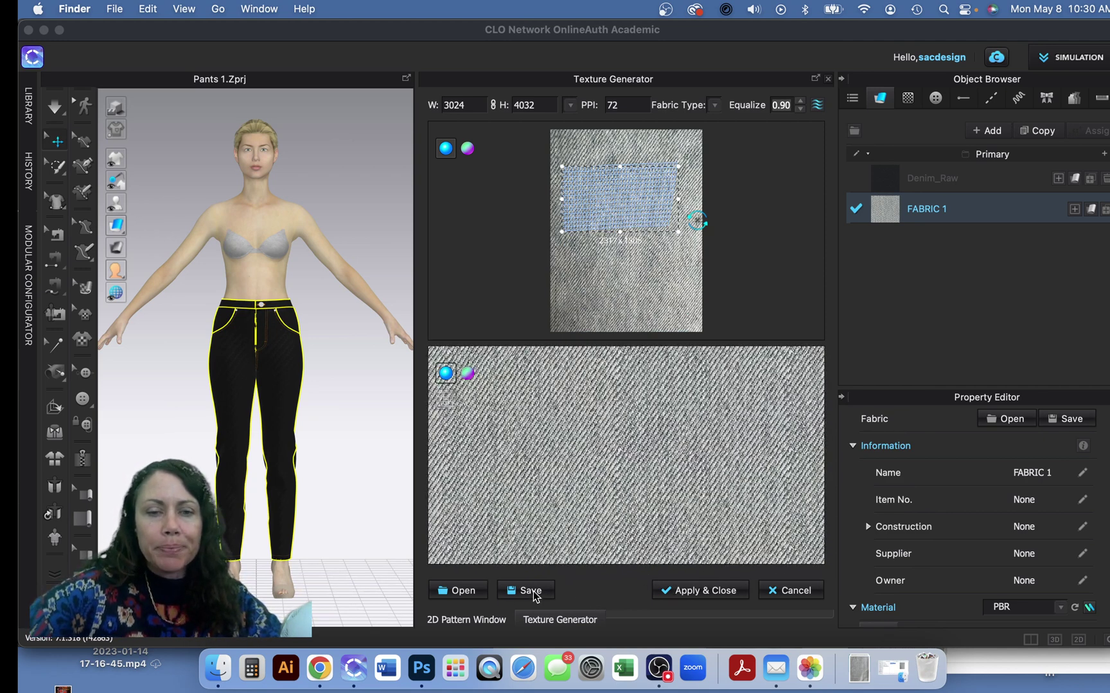
Reapply the equalized texture so FABRIC 1's twill updates on the pants
click(480, 624)
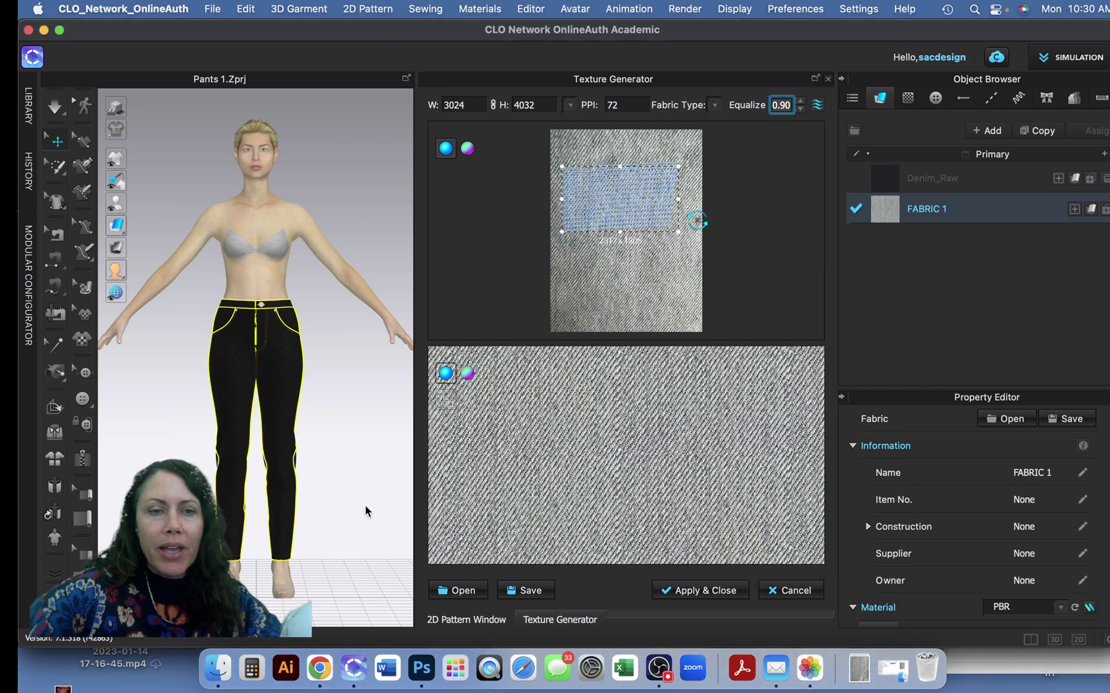
key(Return)
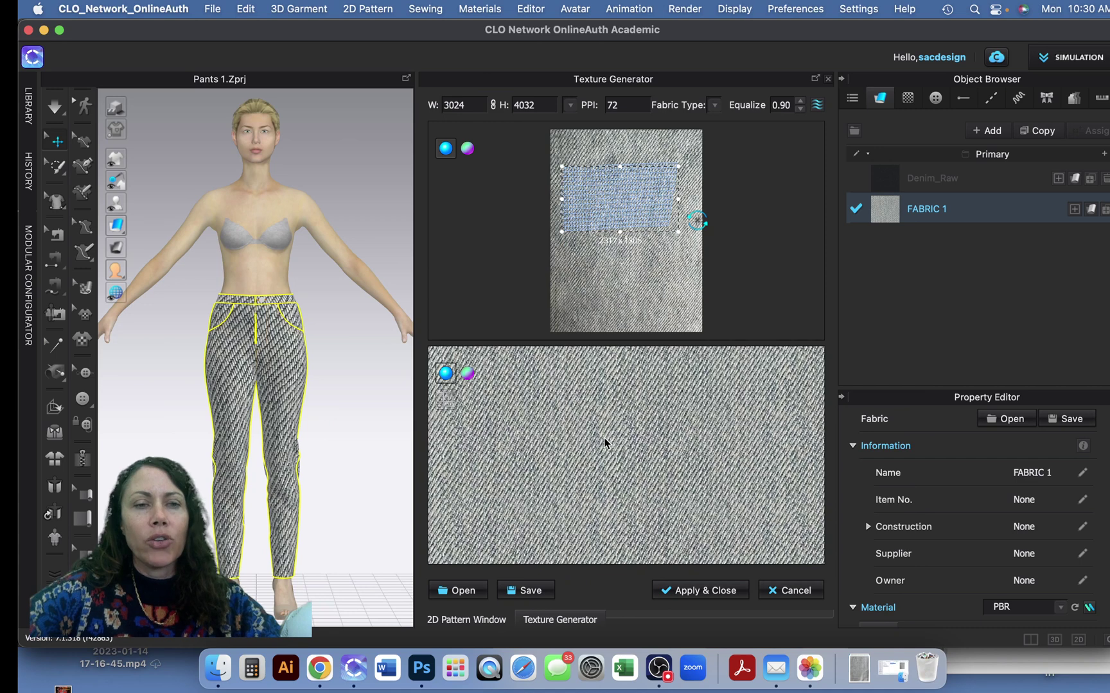
Switch texture size units to inches, set the height to 5, and regenerate the texture
click(570, 105)
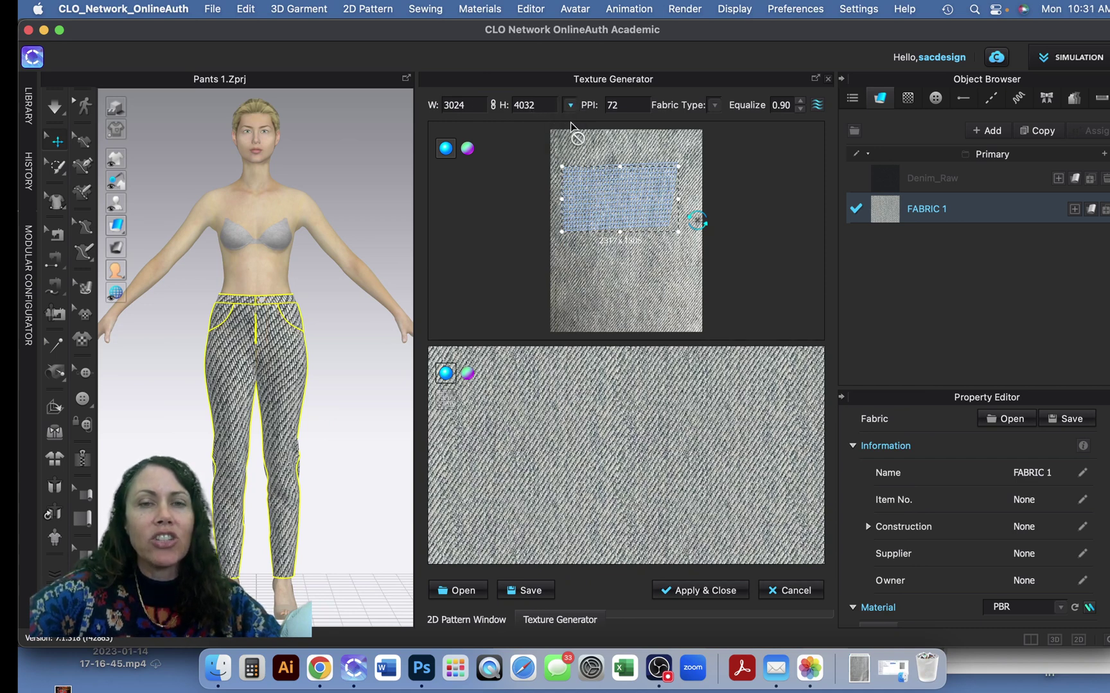
click(540, 105)
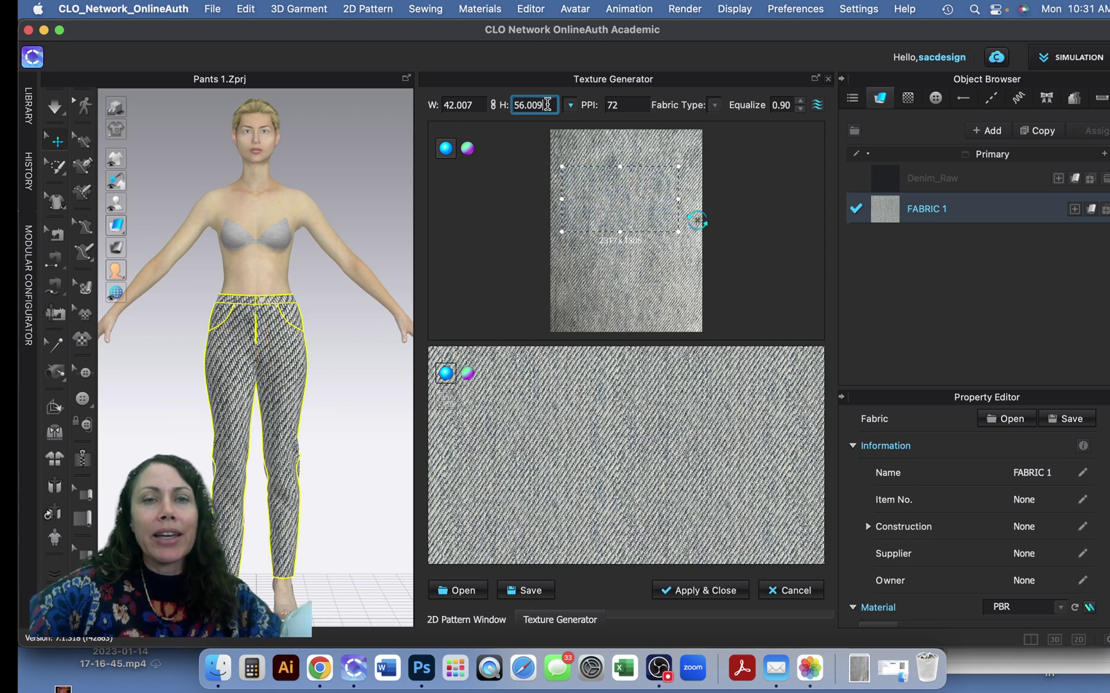
drag(547, 104, 503, 103)
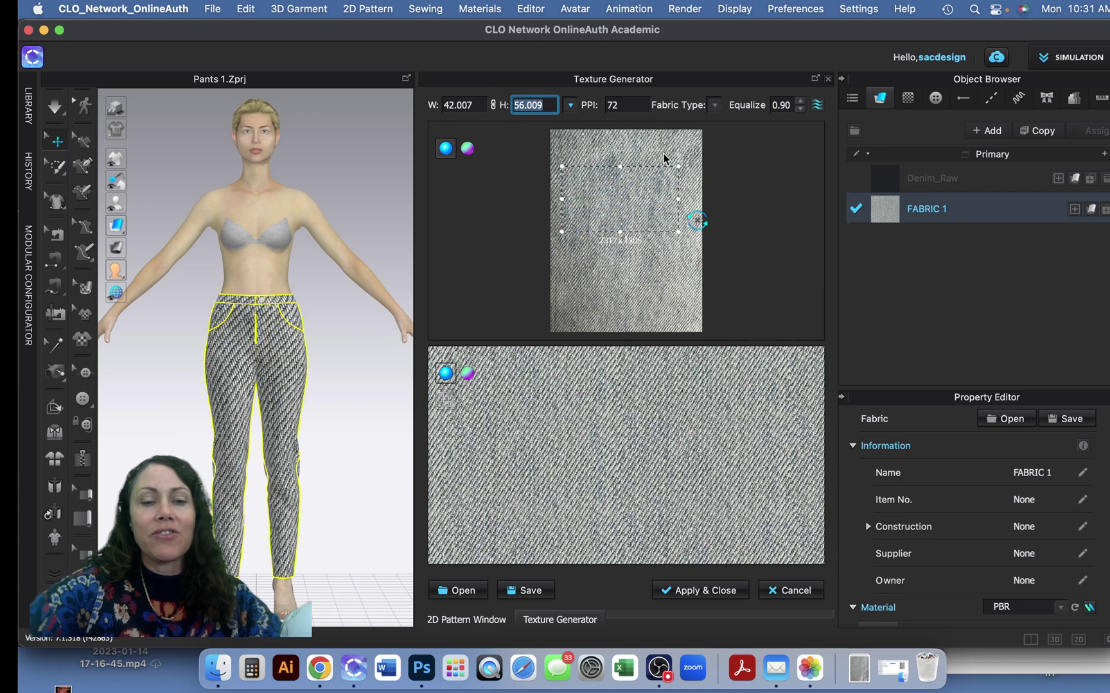
text(5)
key(Tab)
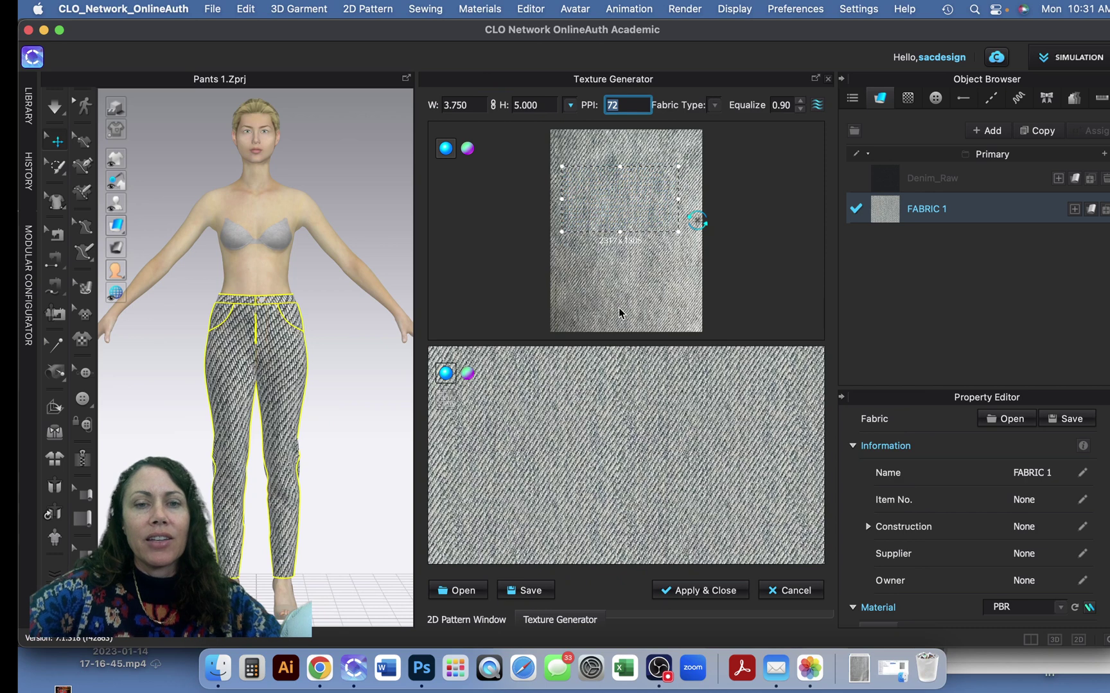
click(619, 287)
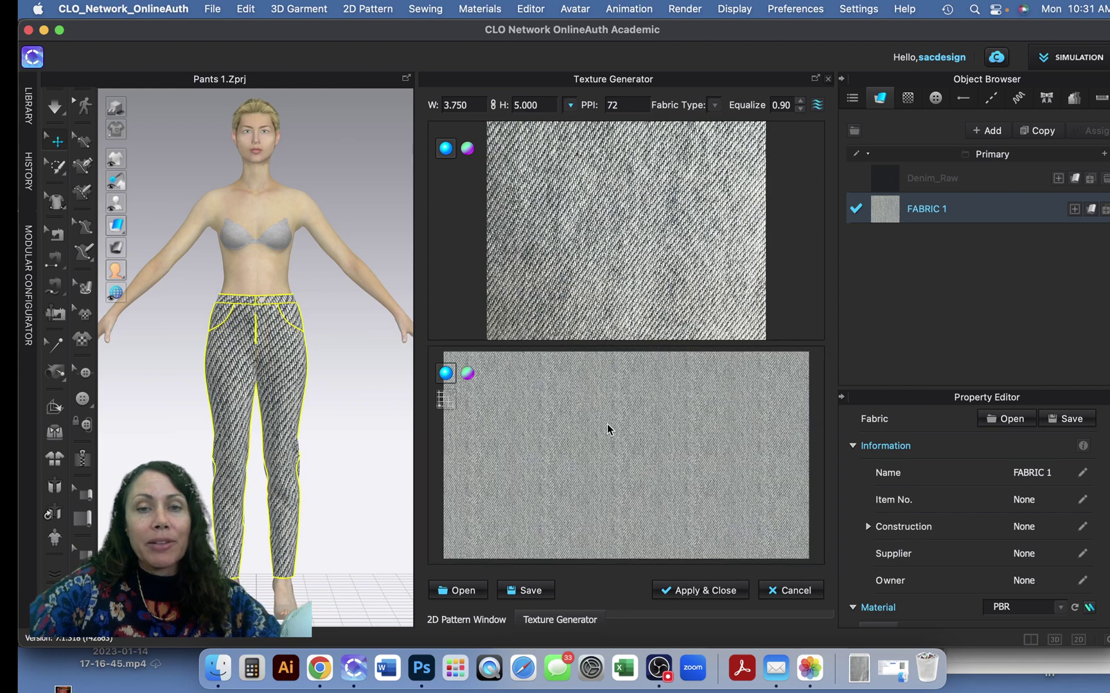
scroll(607, 425, up, 5)
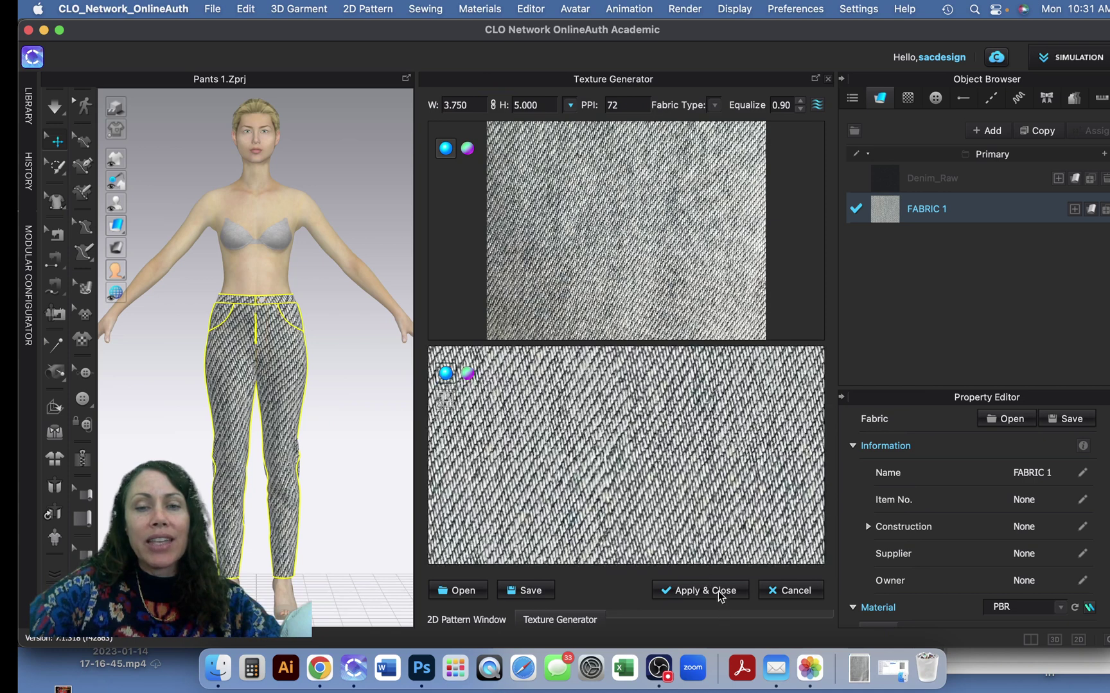
Apply the generated twill as the denim fabric and scale it finer on the left pant leg
click(719, 595)
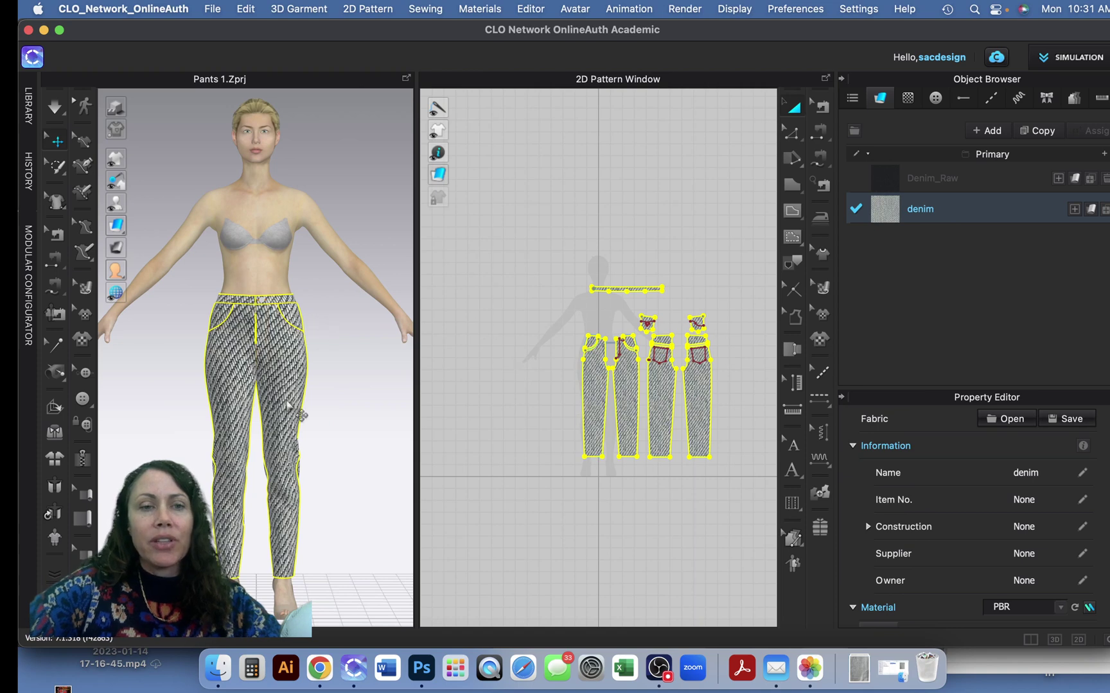
scroll(585, 365, up, 3)
scroll(585, 365, up, 3)
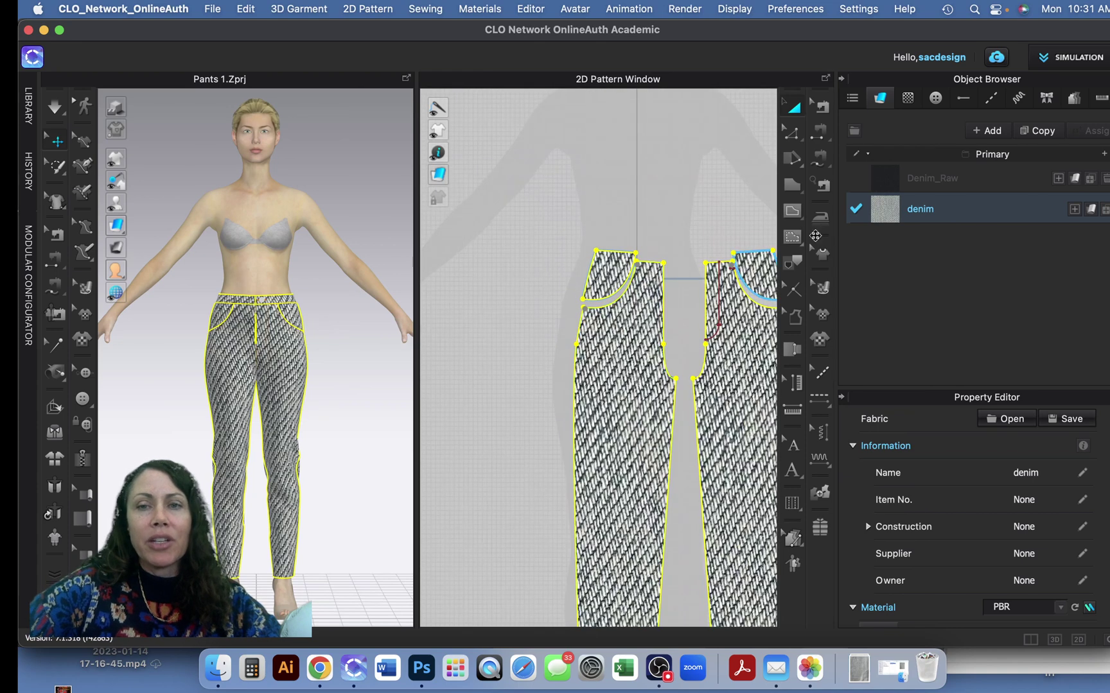
click(821, 290)
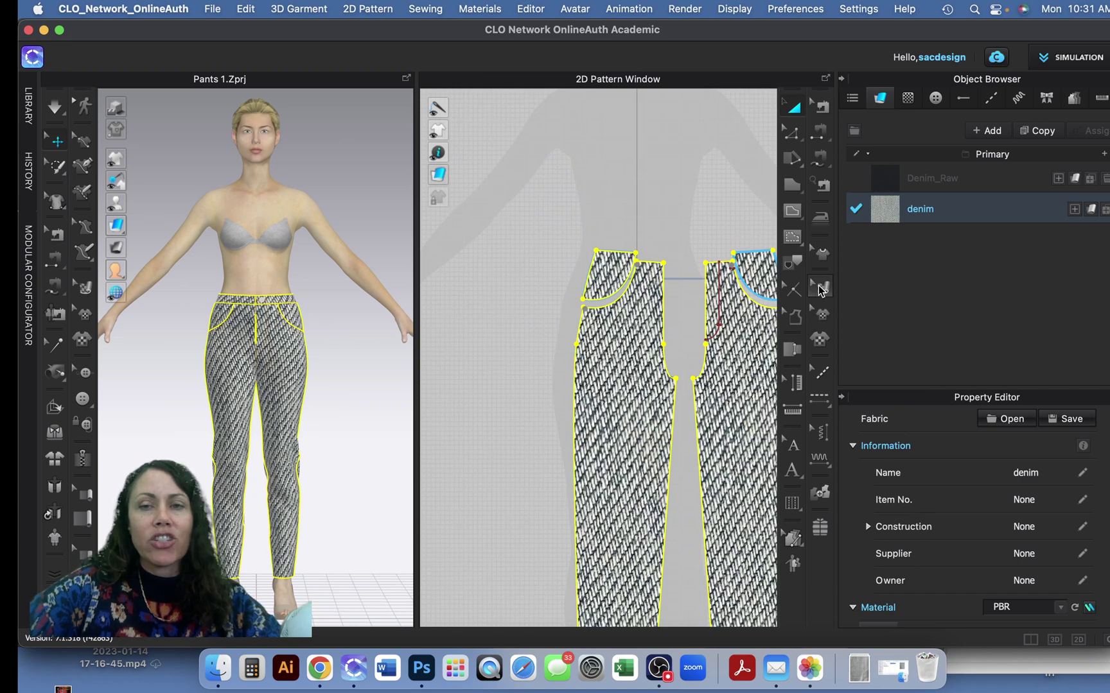
click(612, 436)
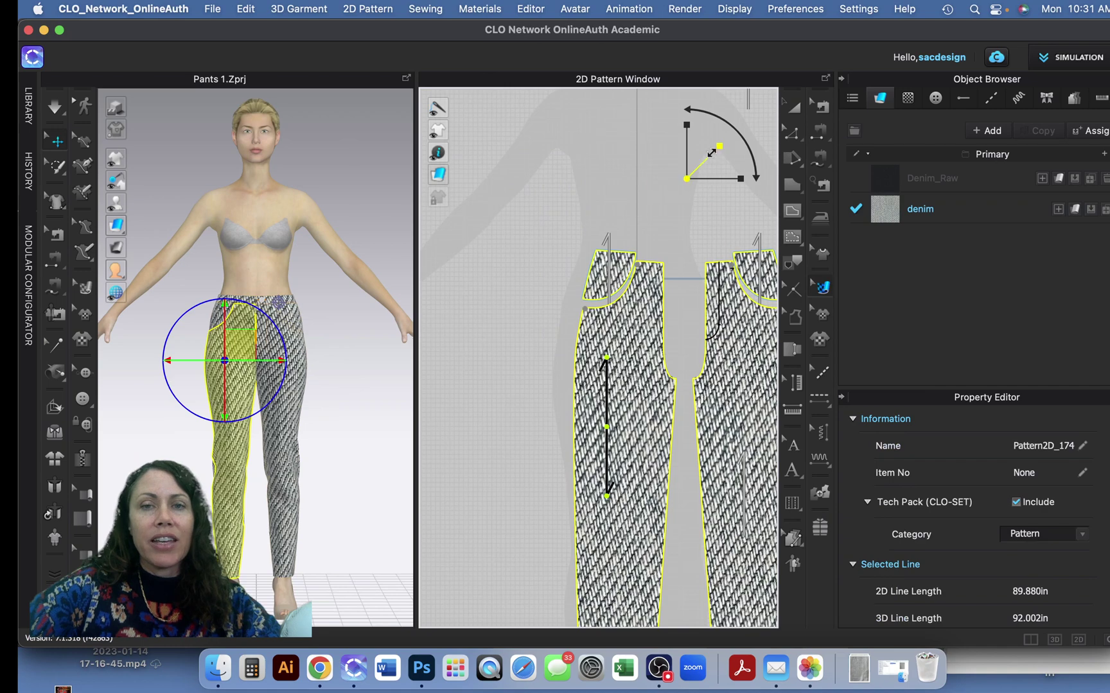
drag(711, 154, 699, 164)
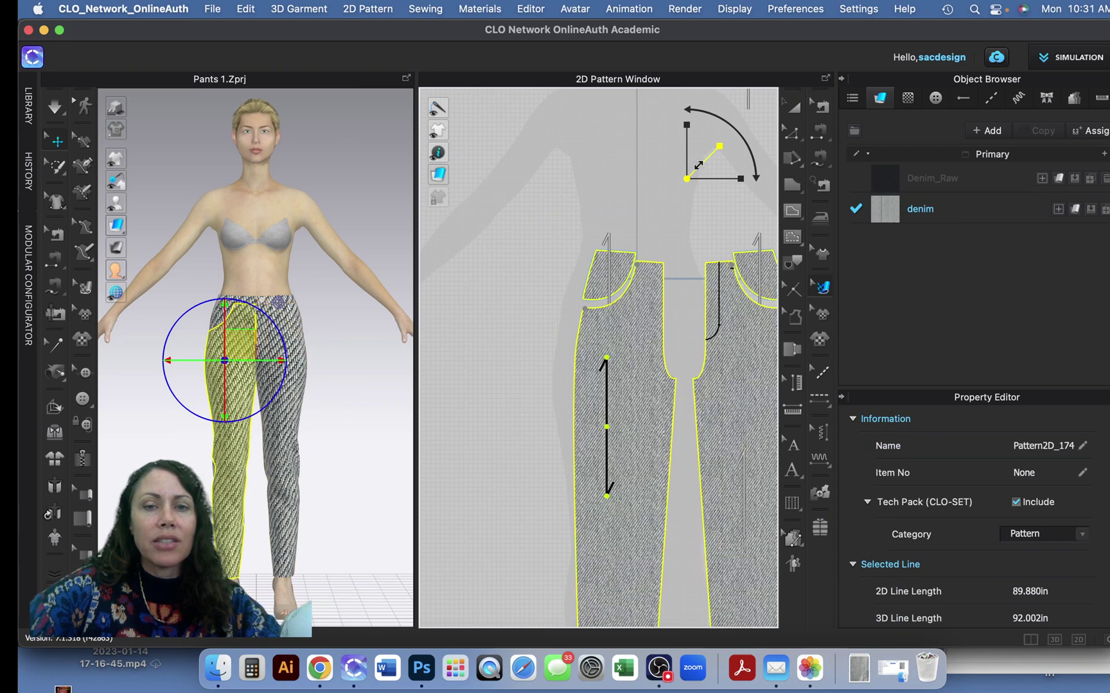
click(304, 404)
click(364, 466)
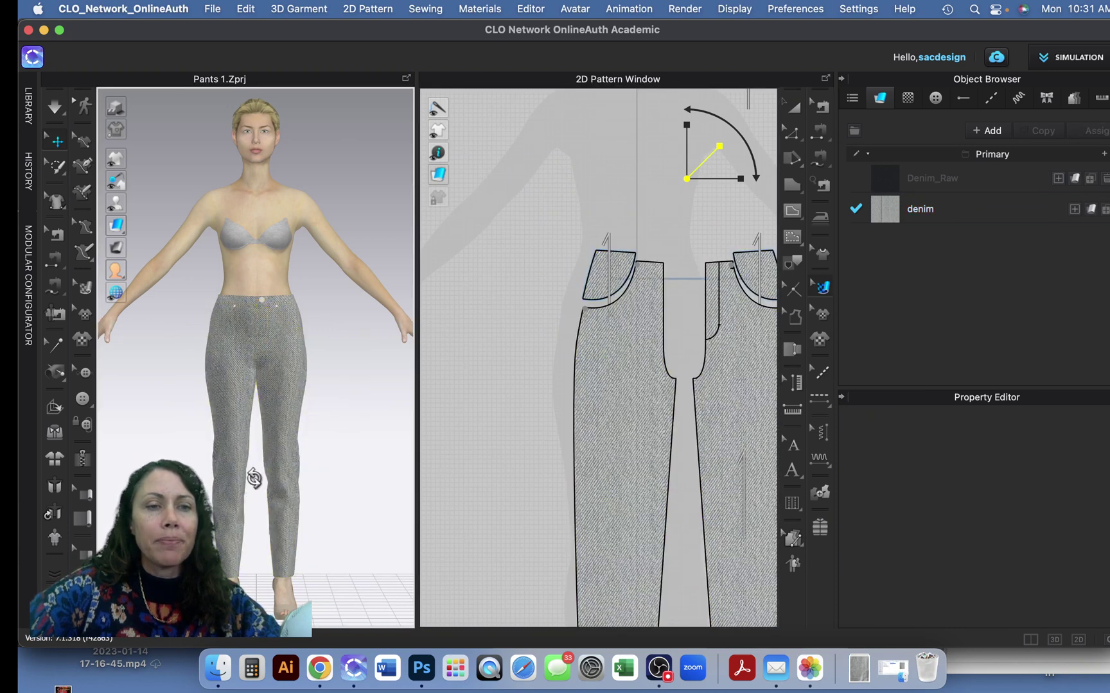
right_drag(260, 470, 293, 468)
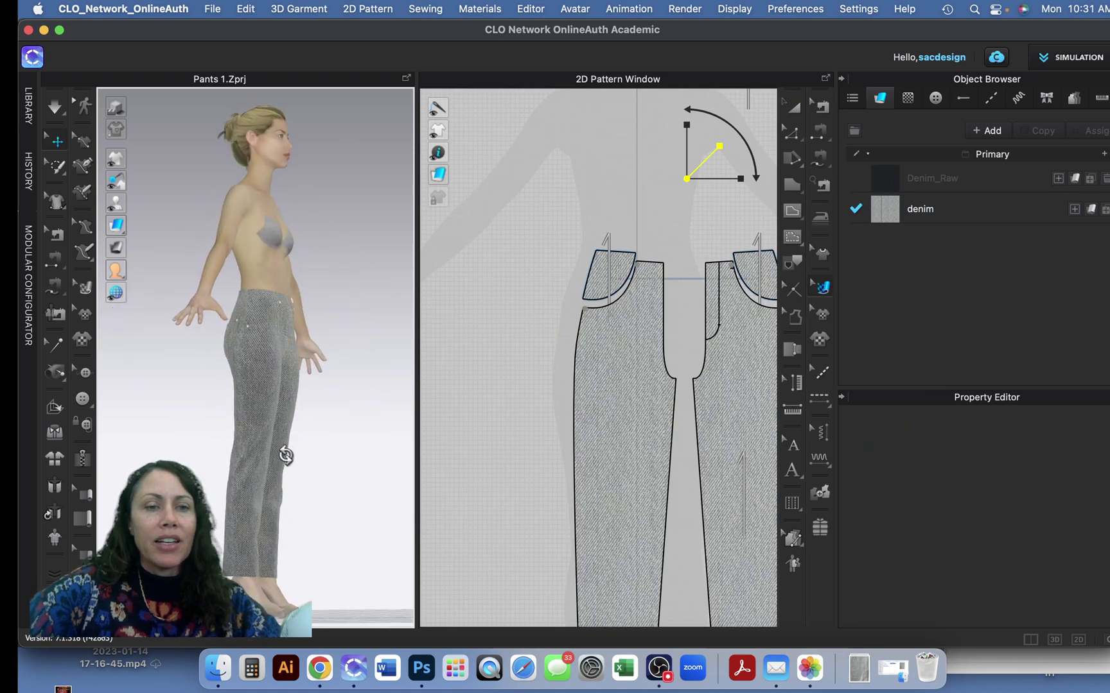
scroll(291, 464, up, 3)
scroll(287, 456, up, 3)
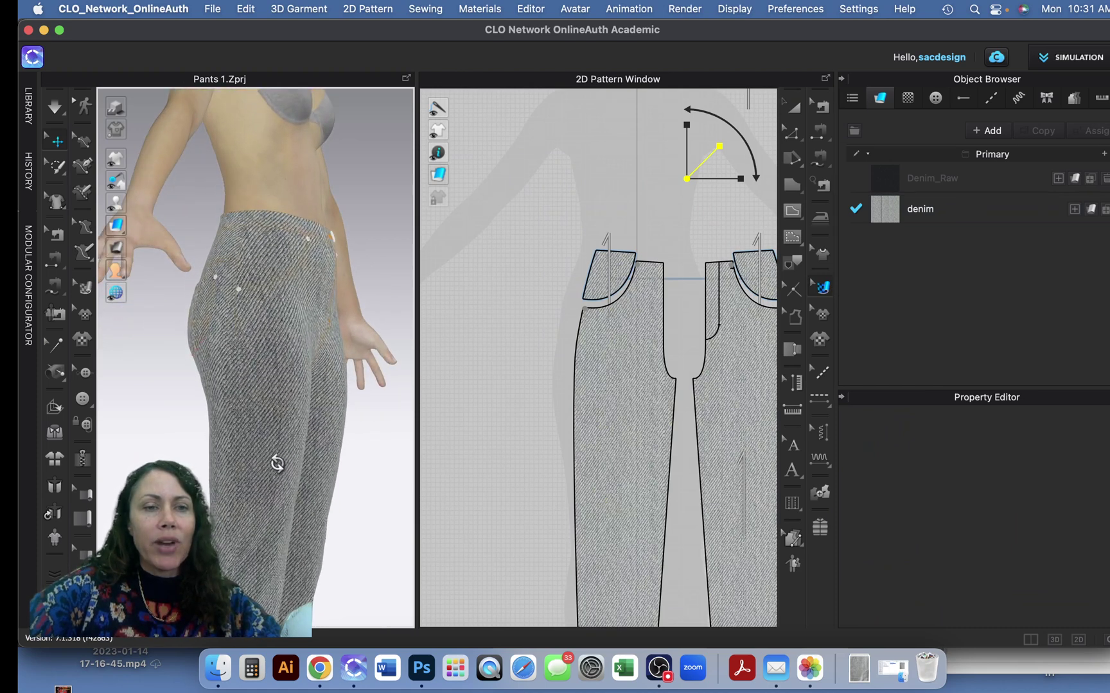
right_drag(272, 463, 228, 471)
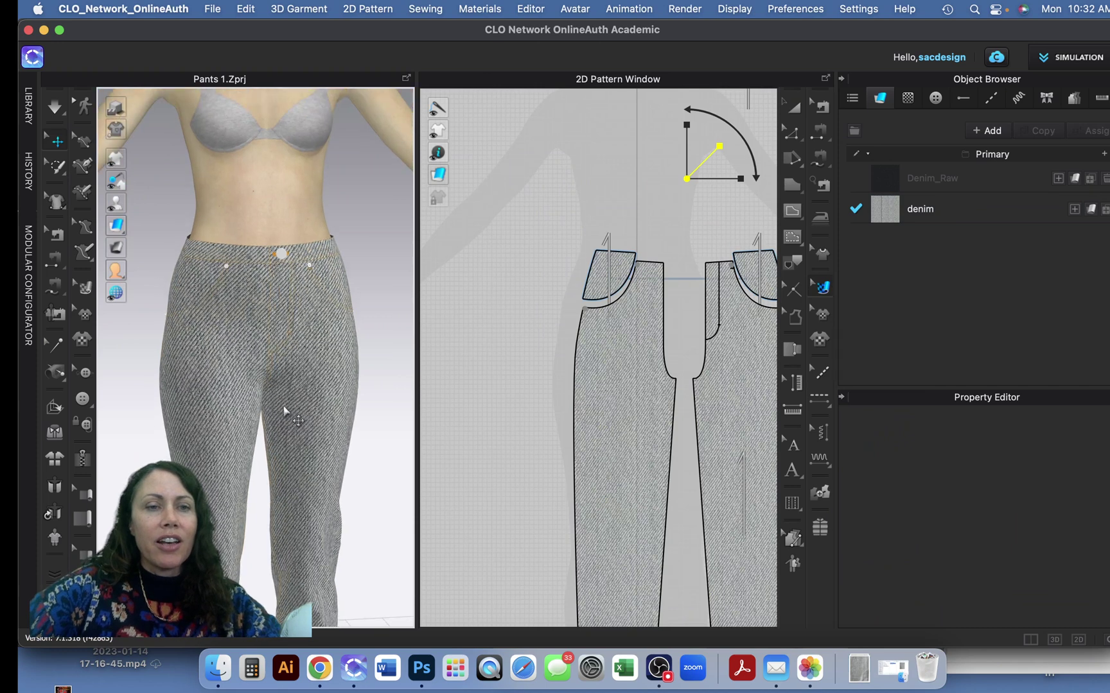
scroll(348, 425, down, 2)
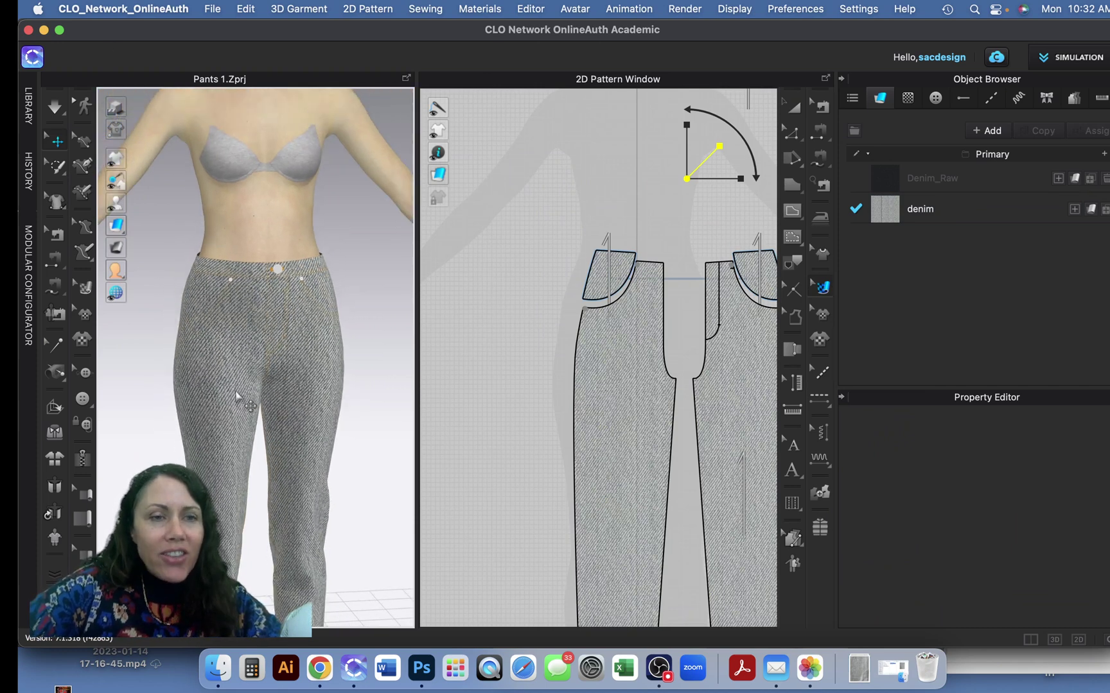
mouse_move(228, 336)
right_down()
mouse_move(241, 339)
mouse_move(229, 312)
right_up()
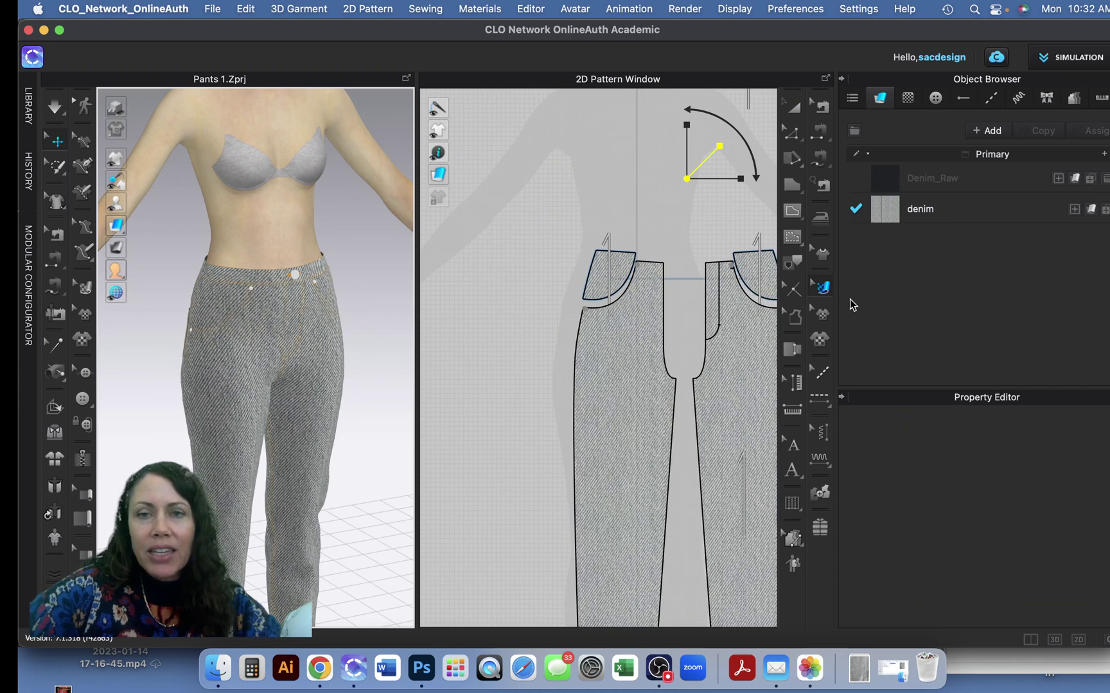
Shift the denim texture placement on the left and right pant leg pieces
click(820, 291)
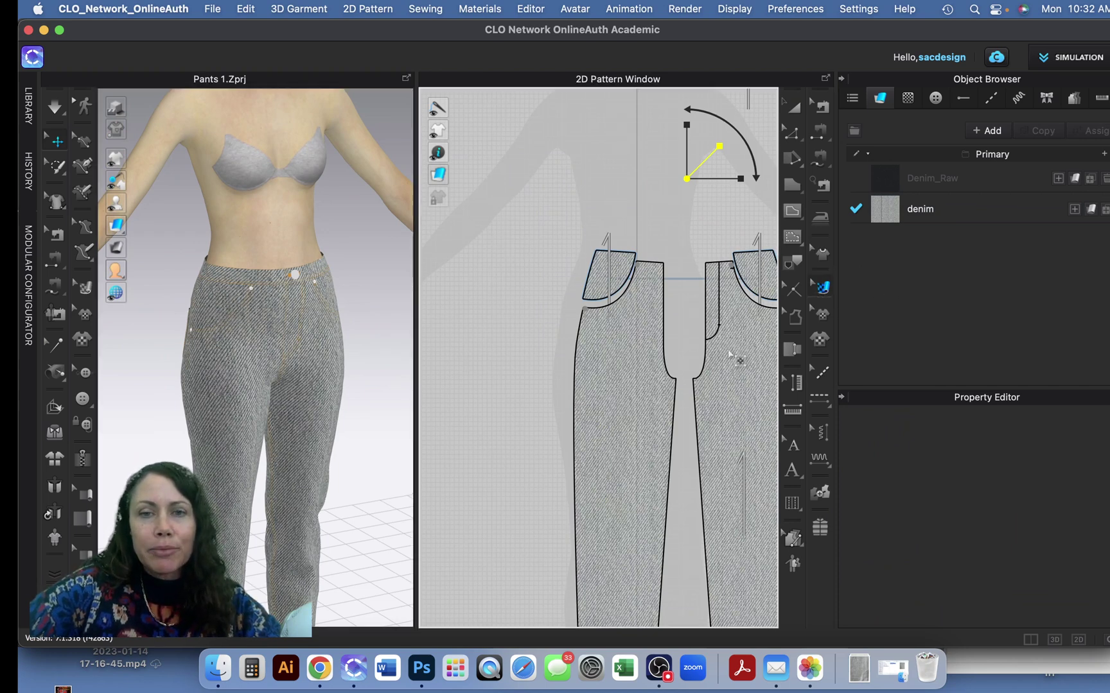
click(614, 379)
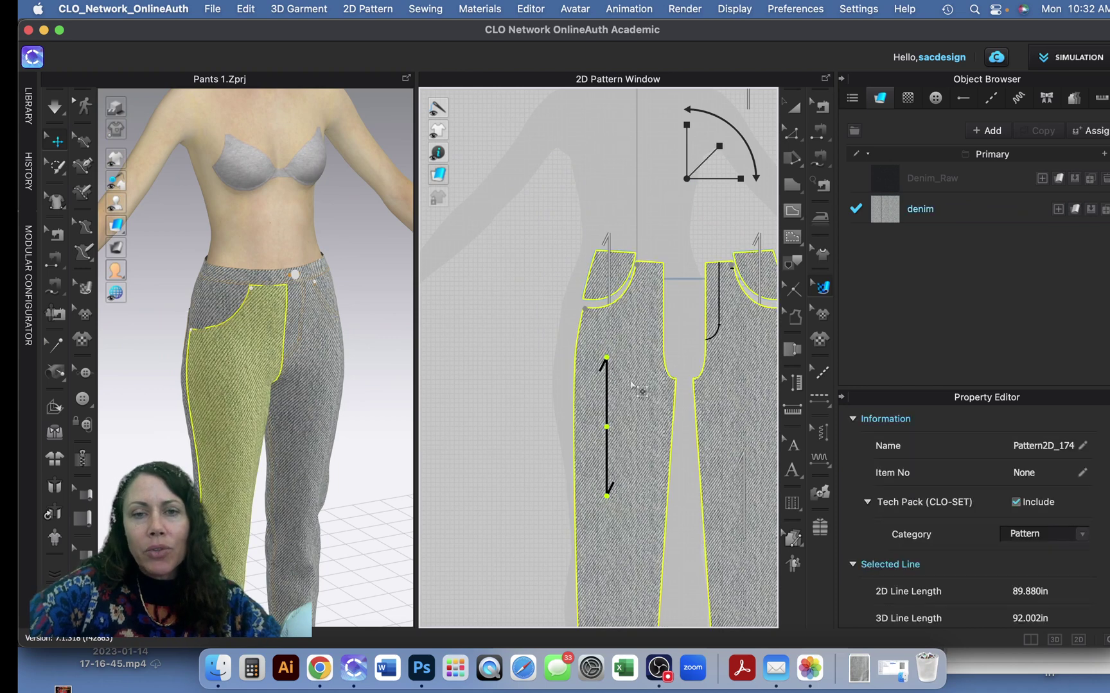
drag(606, 426, 601, 423)
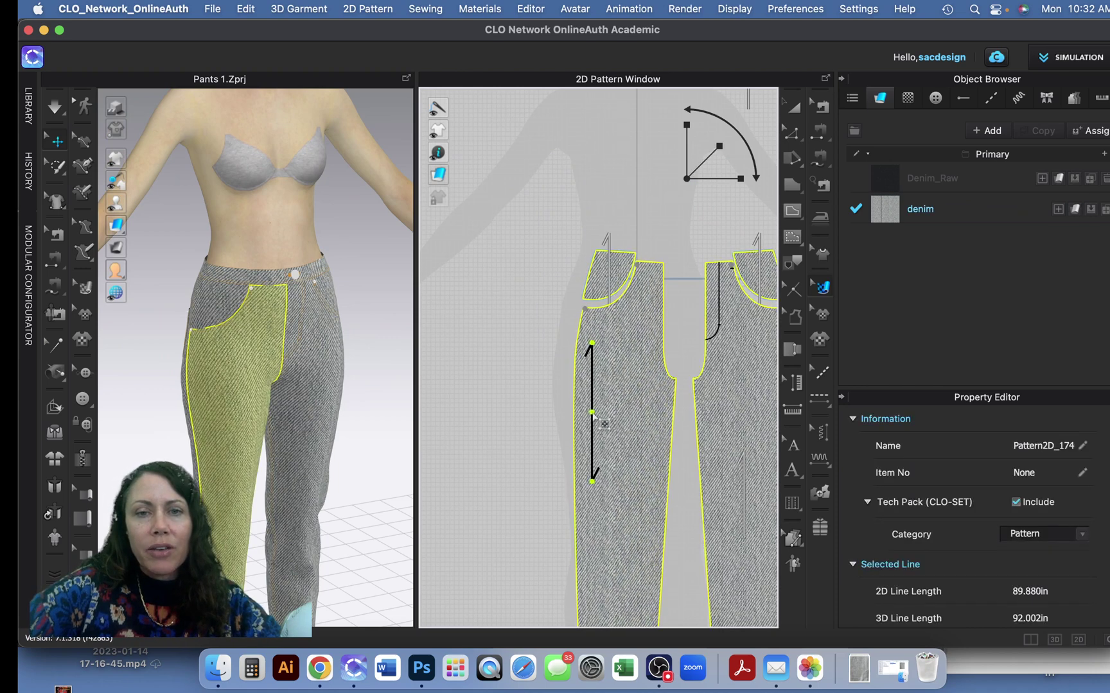
click(764, 388)
drag(735, 396, 761, 416)
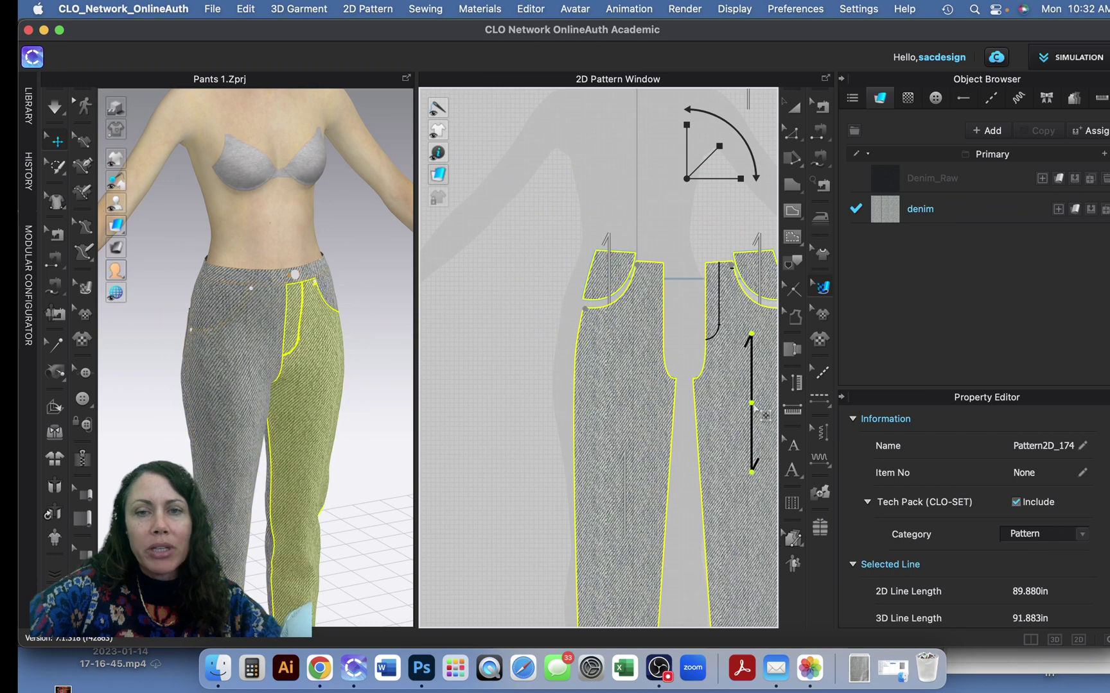
drag(321, 373, 230, 332)
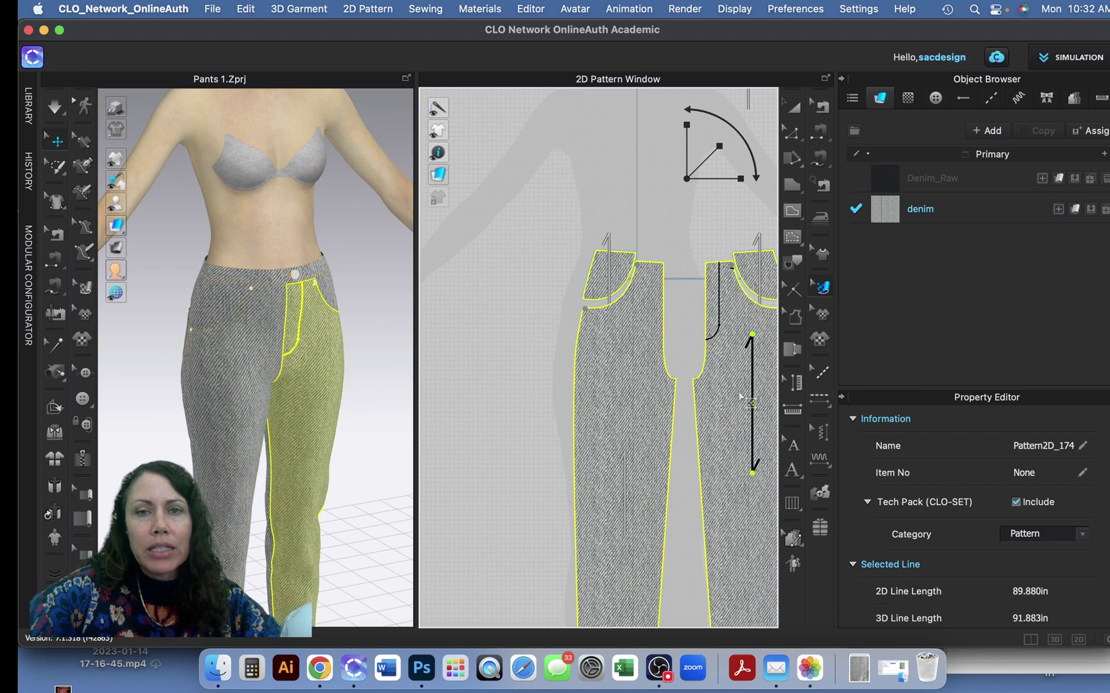
click(231, 347)
scroll(231, 353, up, 1)
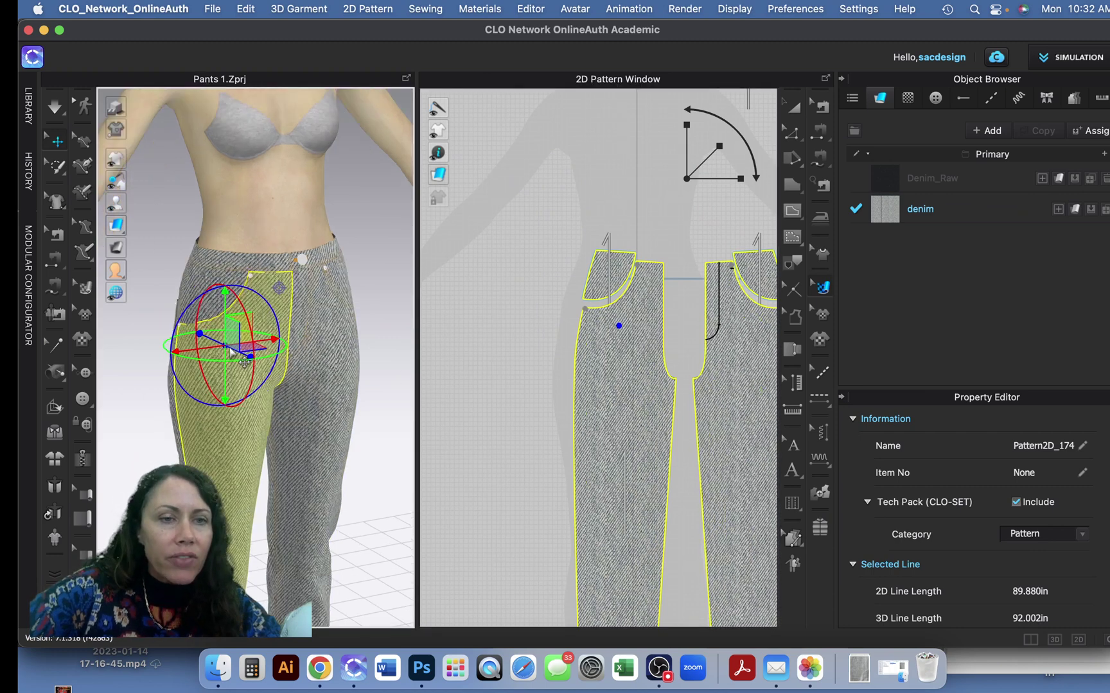
scroll(231, 351, up, 2)
scroll(232, 351, up, 2)
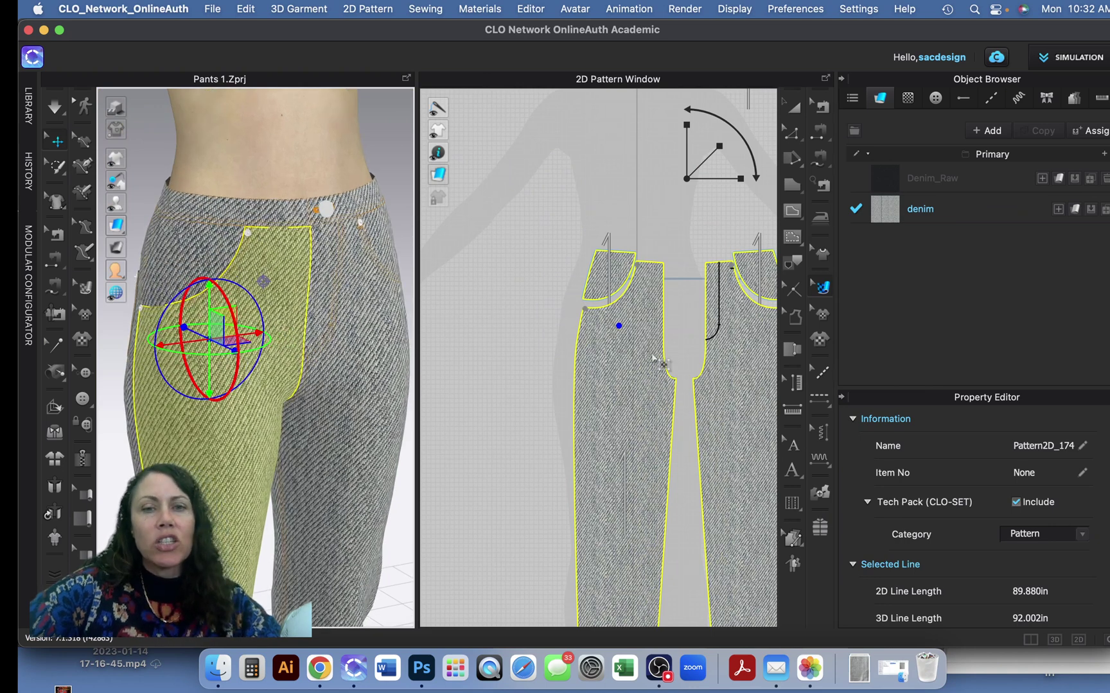
Rescale the denim twill on the left pant piece and inspect the right leg from the side
click(655, 358)
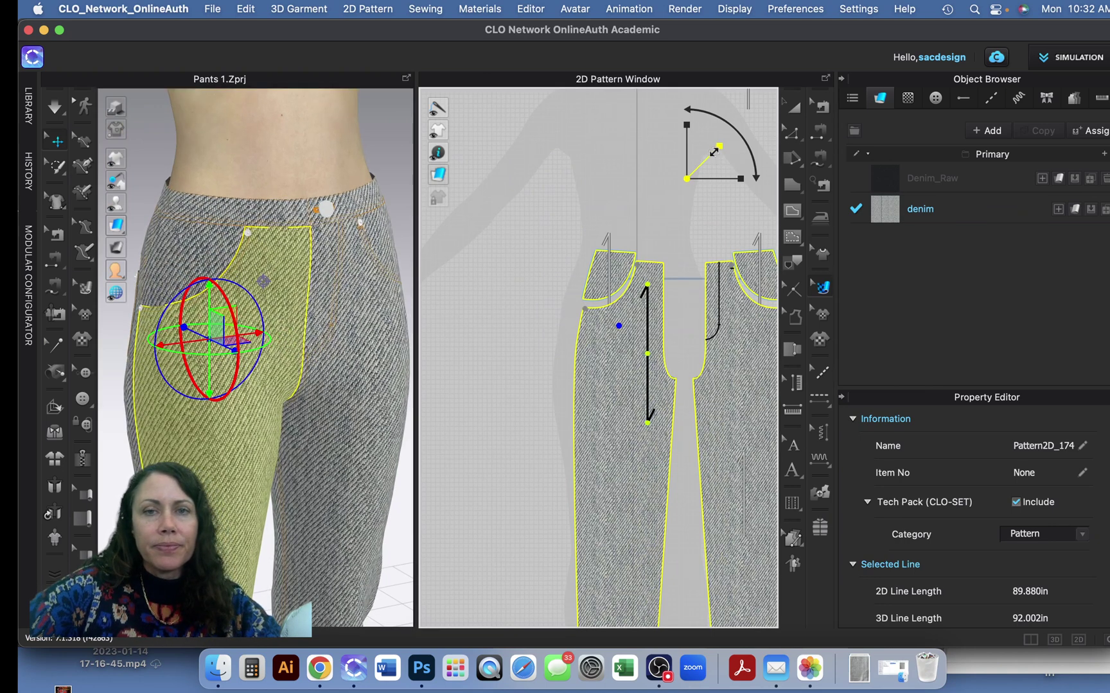
drag(713, 151, 708, 157)
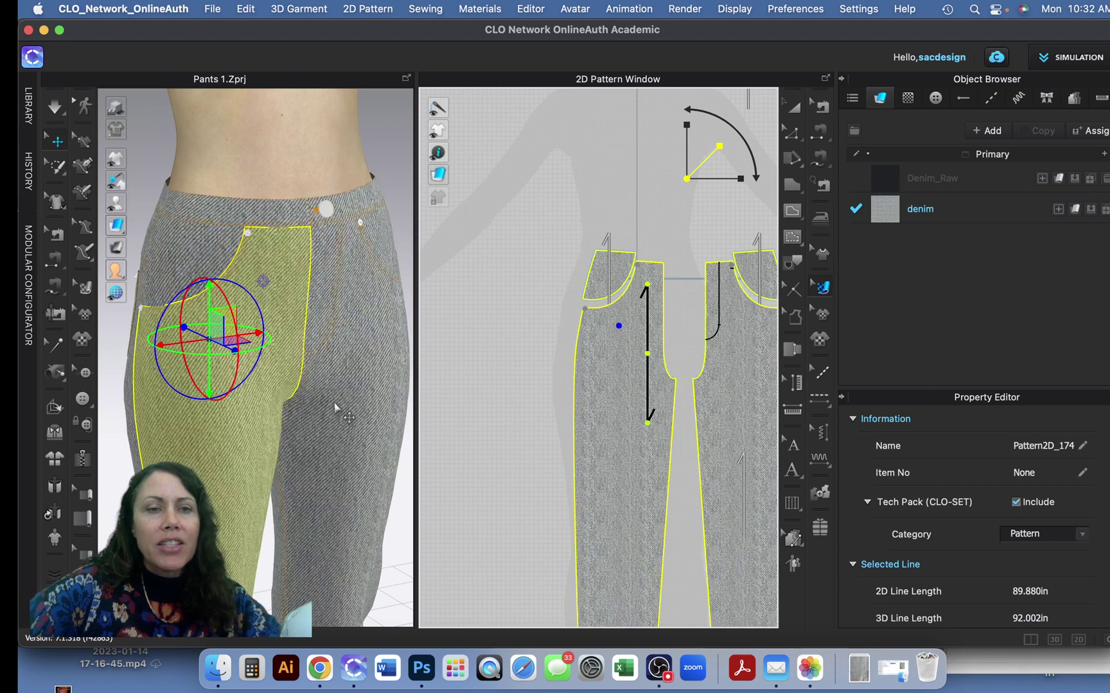
click(332, 440)
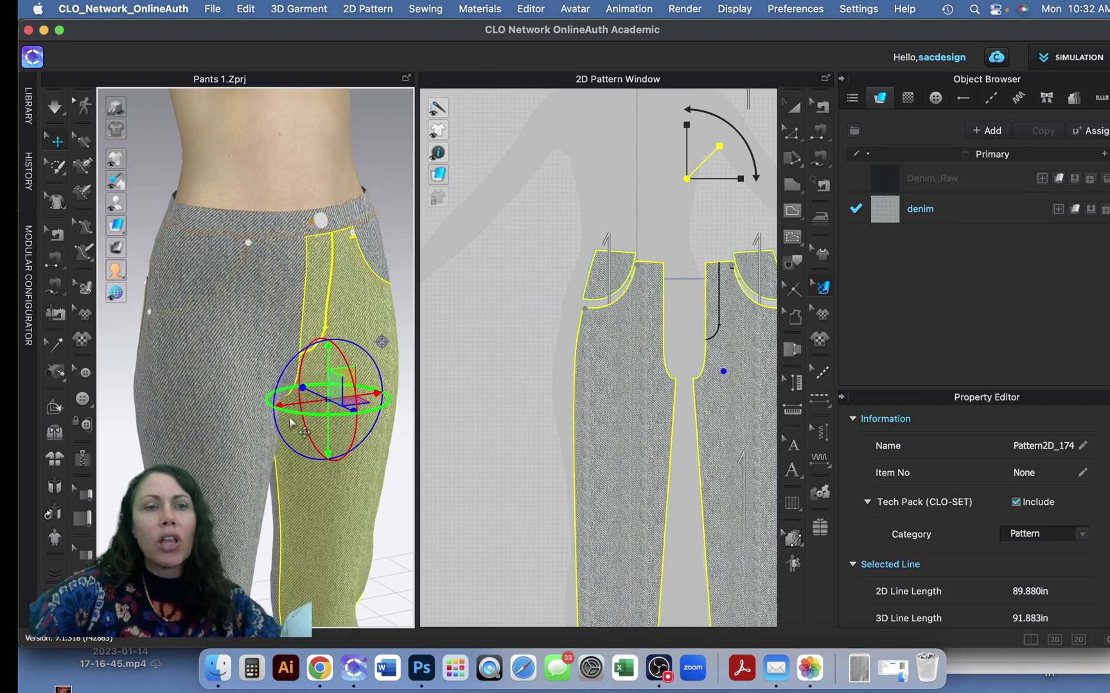
right_drag(291, 421, 286, 434)
scroll(286, 432, down, 2)
scroll(286, 468, down, 2)
scroll(288, 538, down, 2)
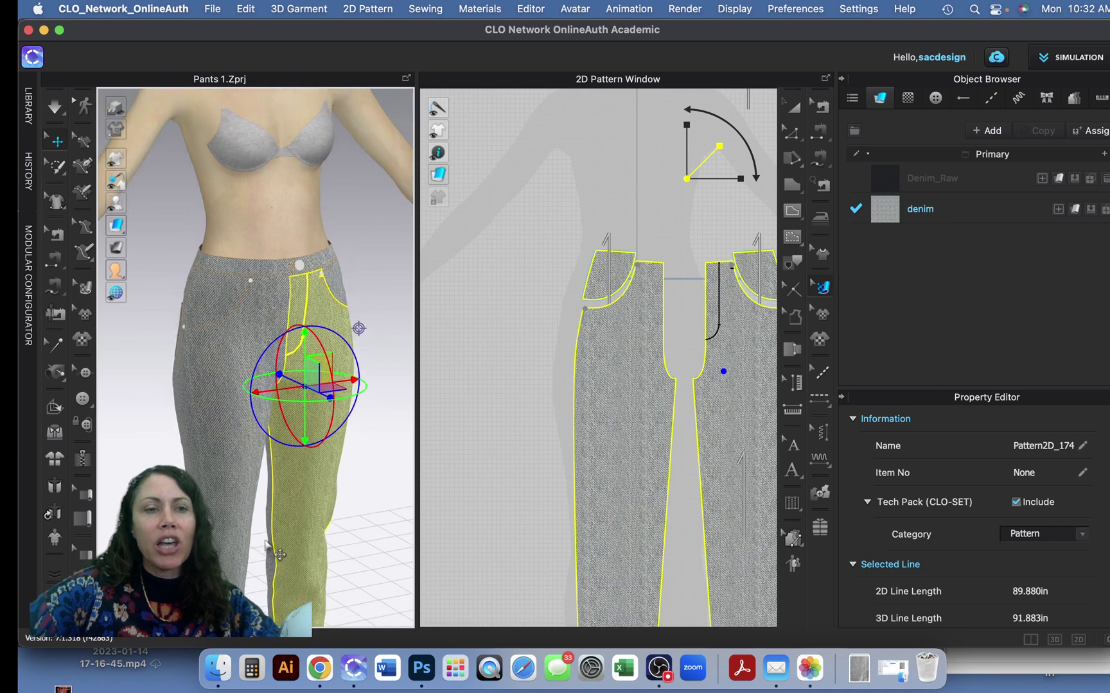
right_drag(278, 520, 186, 511)
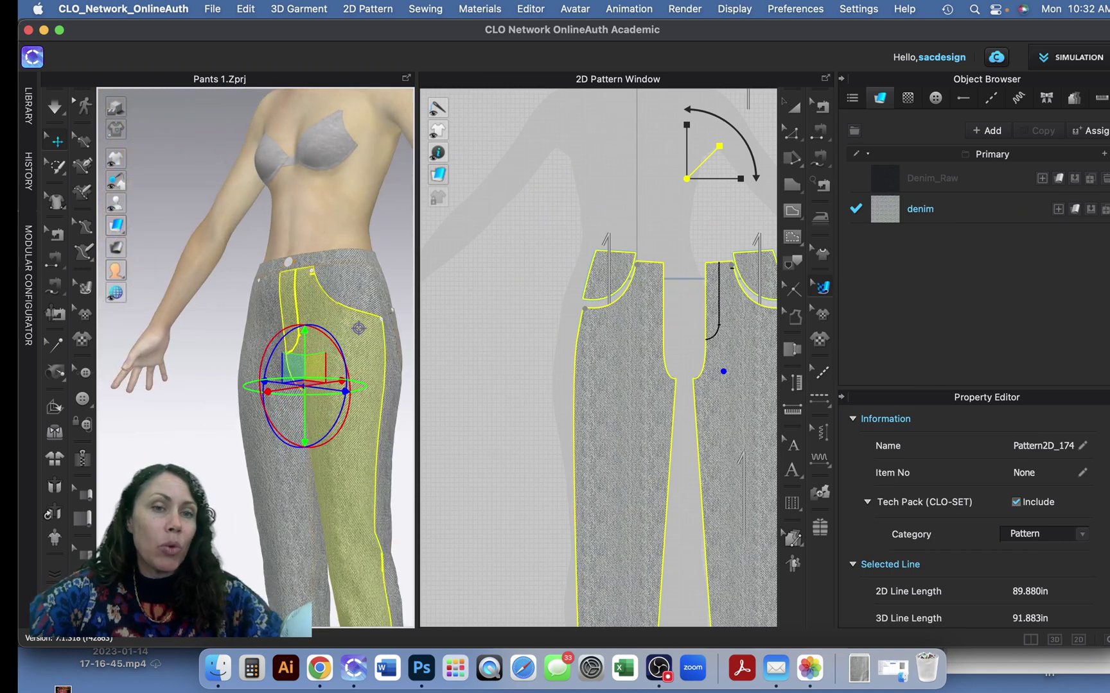